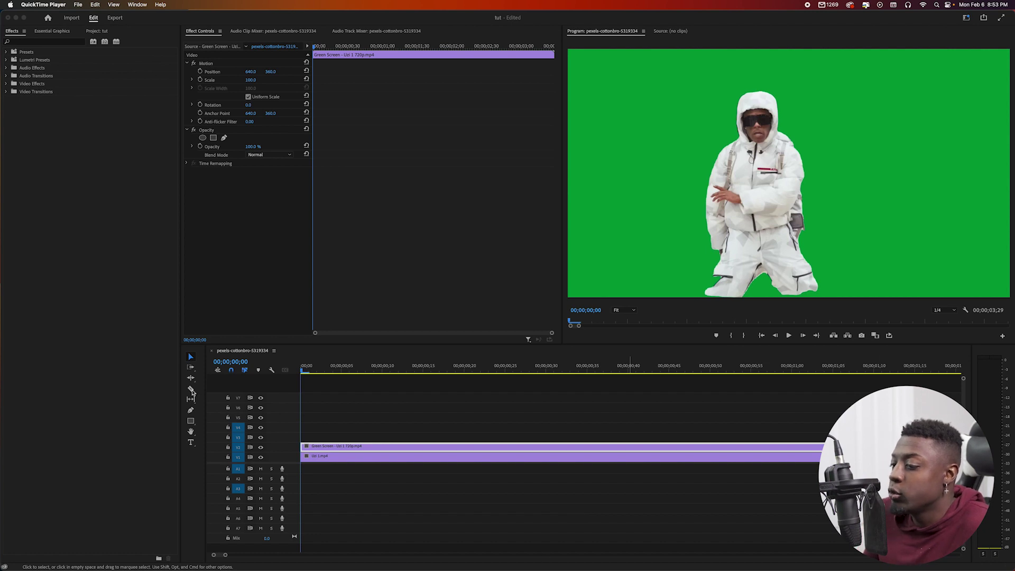
Preview the background clip from the start with track V2 temporarily hidden, leaving the playhead at 00;00;00;33.
left_click(233, 445)
left_click(261, 448)
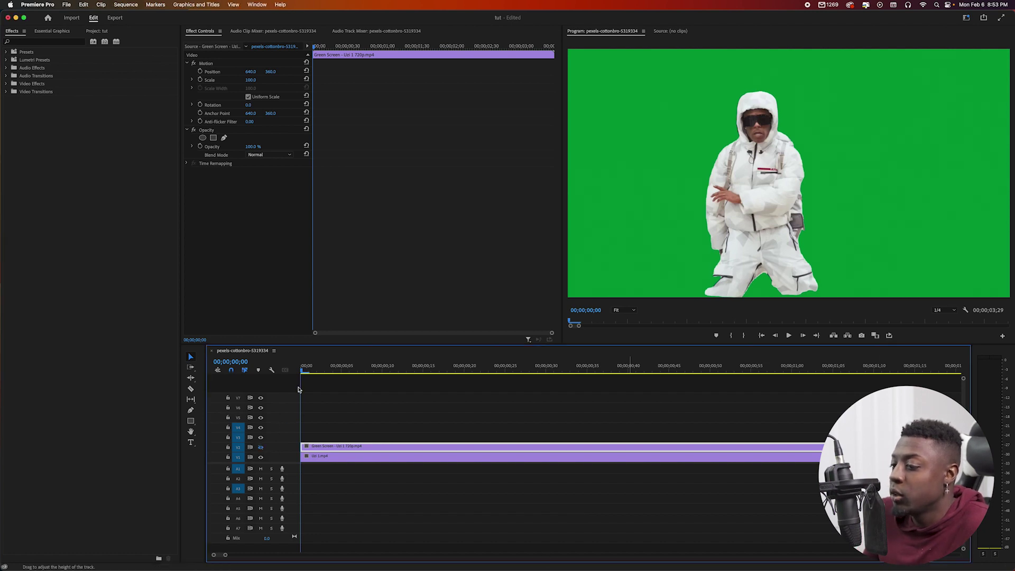
key("space")
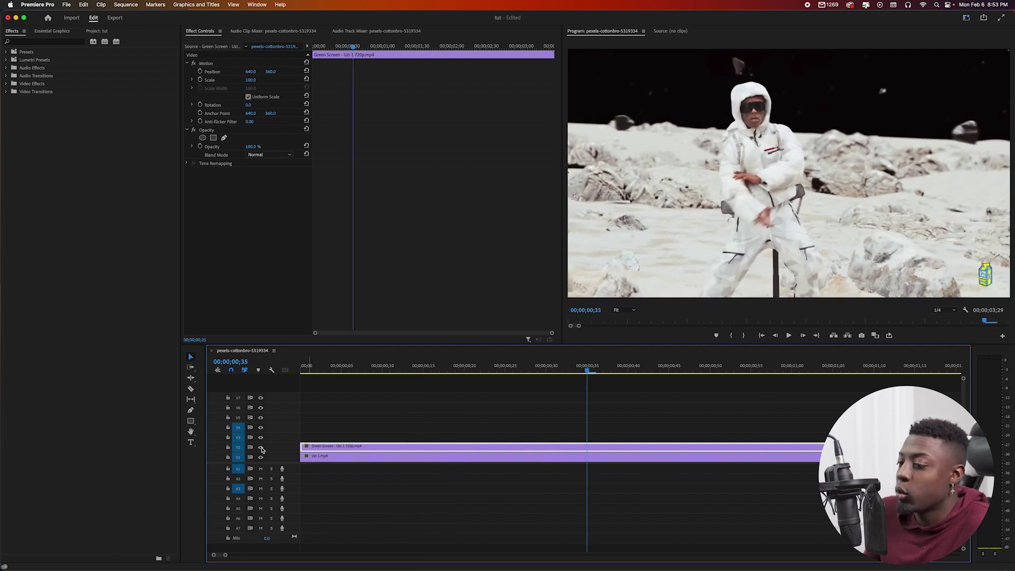
left_click(260, 447)
left_click(572, 368)
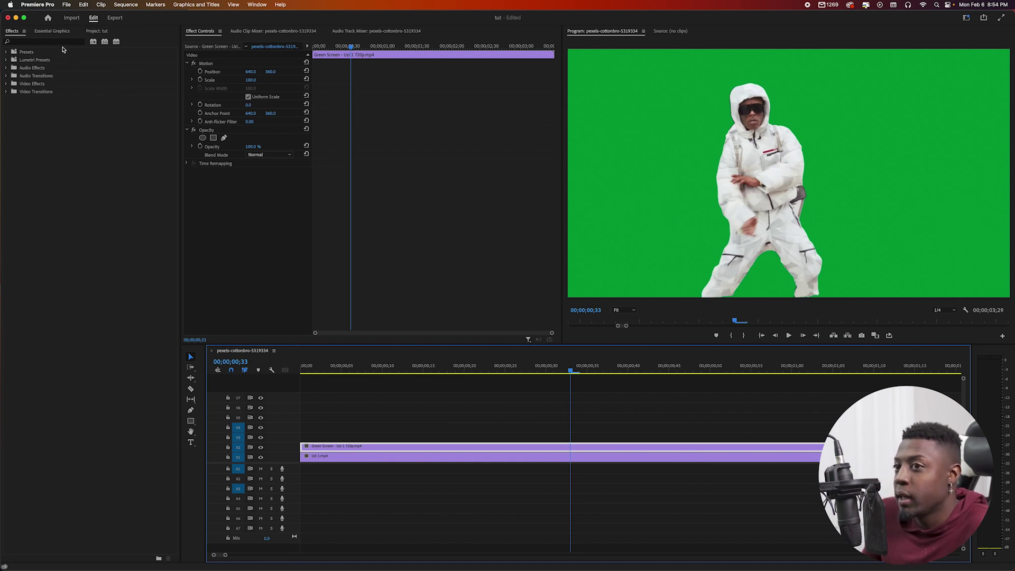
Find the Ultra Key effect and apply it to the green screen clip on V2.
left_click(62, 41)
type("ultra")
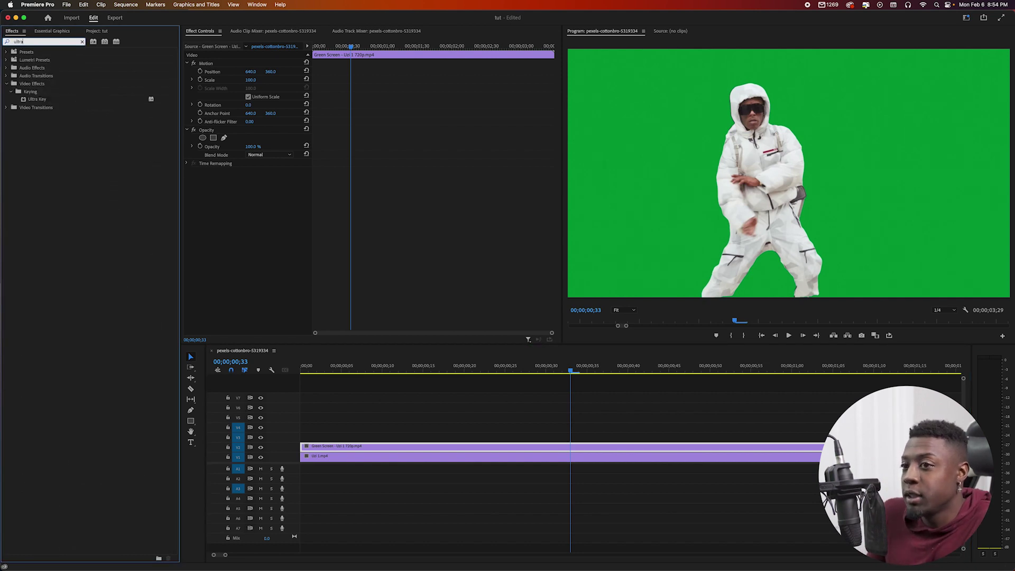
left_click(43, 100)
left_click_drag(44, 101, 375, 446)
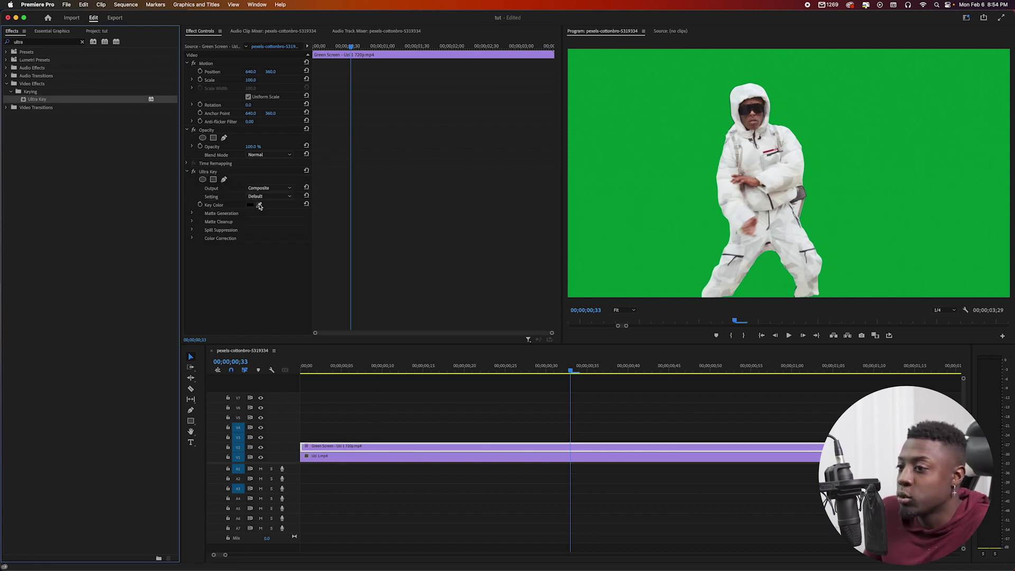
Sample the green backdrop as the Ultra Key key color and play back the composite over the moon background.
left_click(259, 205)
left_click(664, 108)
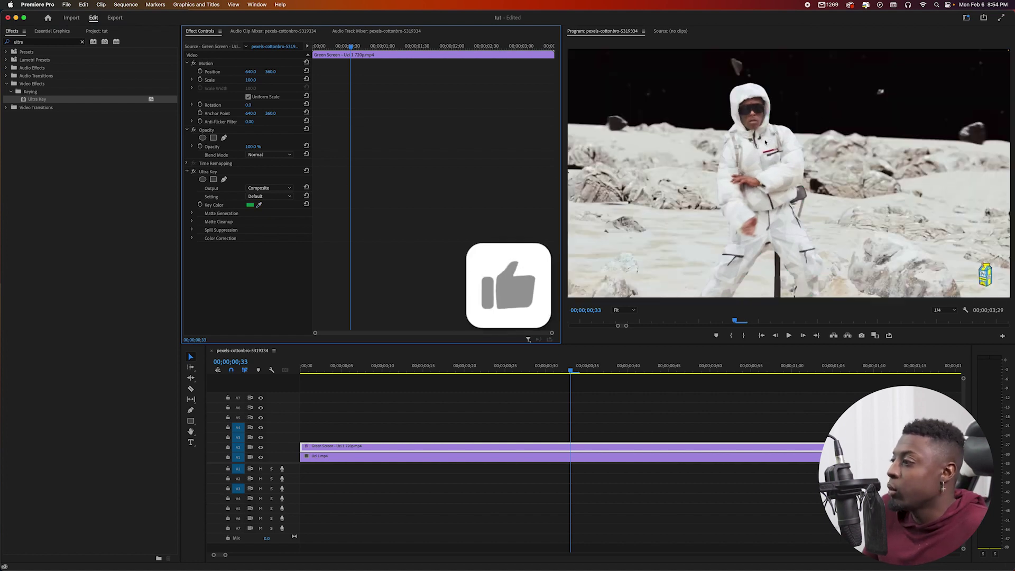
key("space")
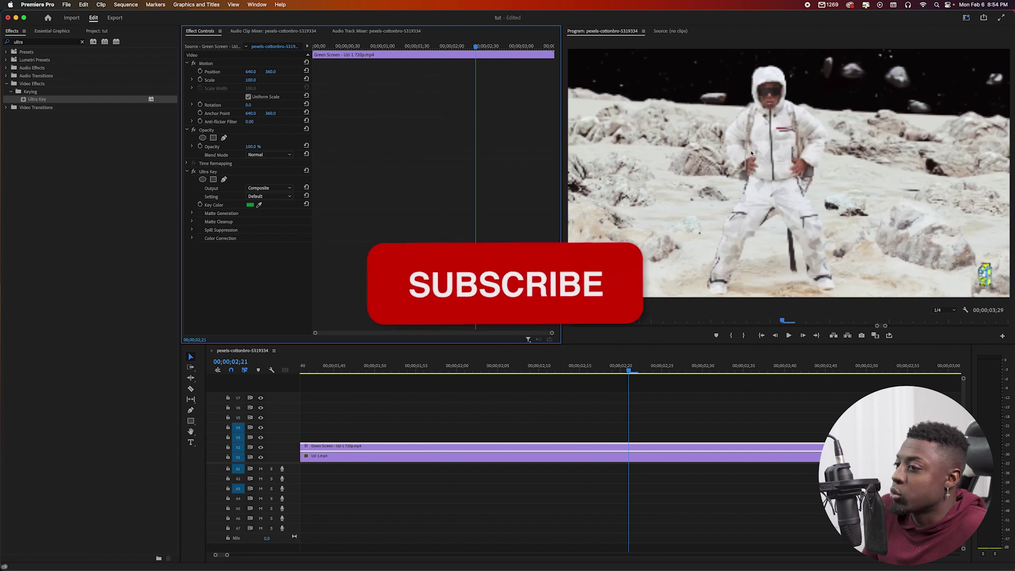
key("space")
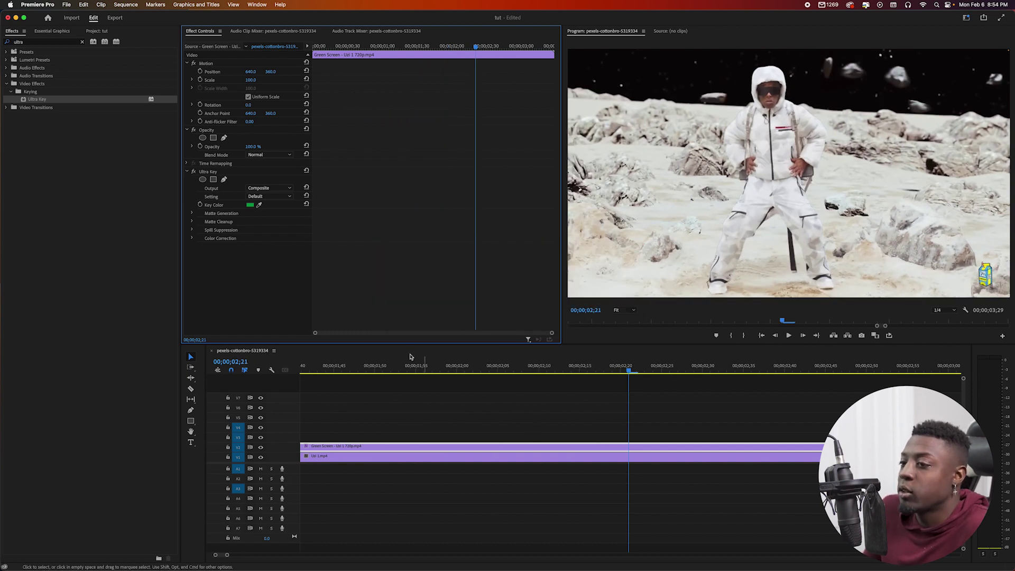
Set the Ultra Key setting to Aggressive and play the sequence through to its end.
left_click(270, 197)
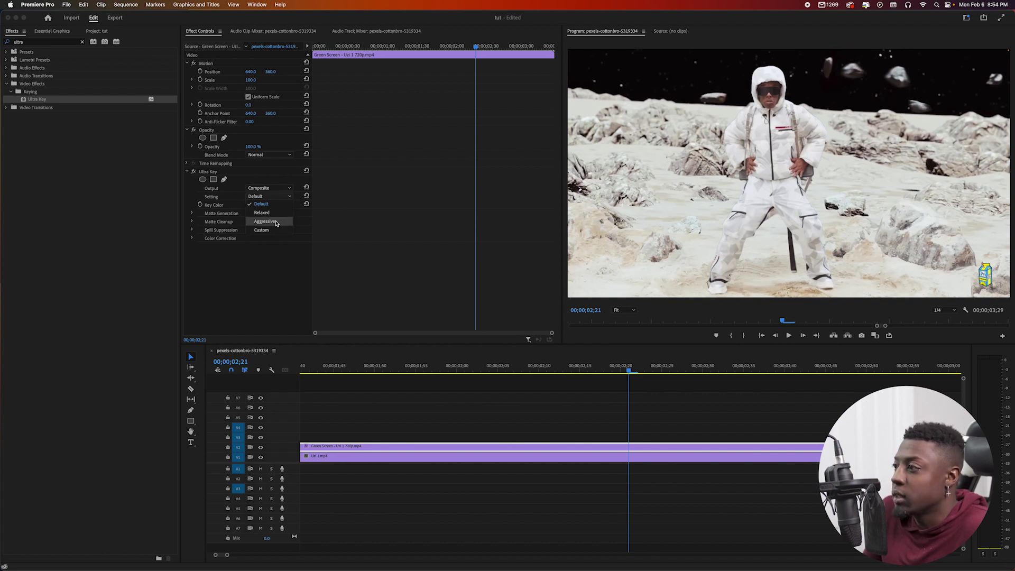
left_click(277, 222)
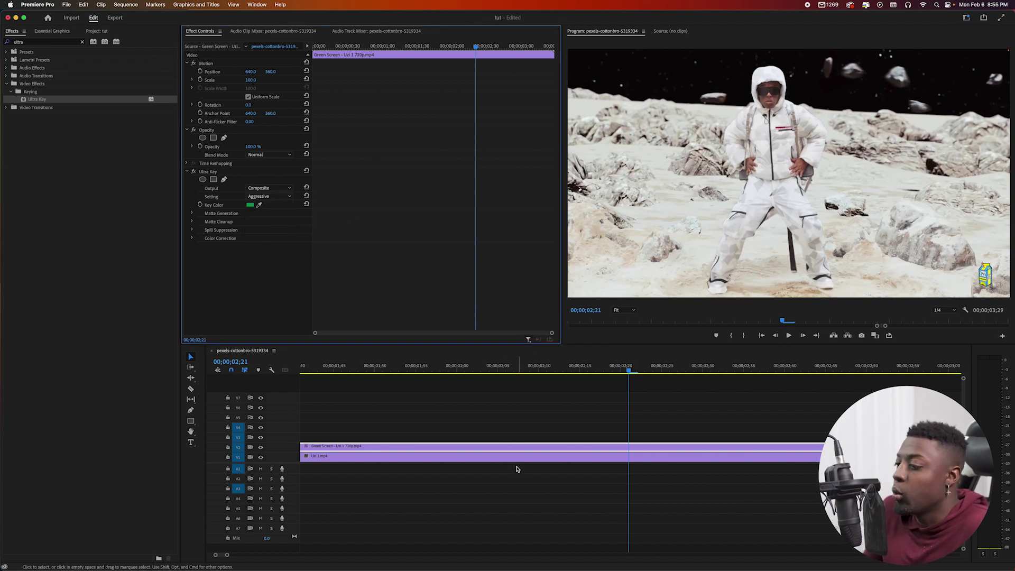
key("space")
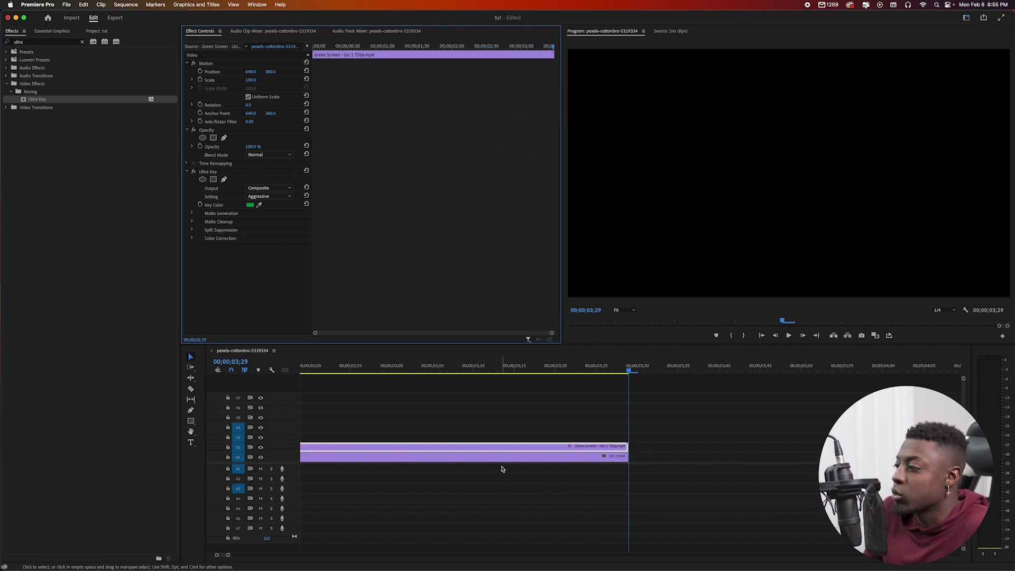
Play the keyed subject from the start with the background track V1 temporarily hidden.
key("Home")
left_click(261, 457)
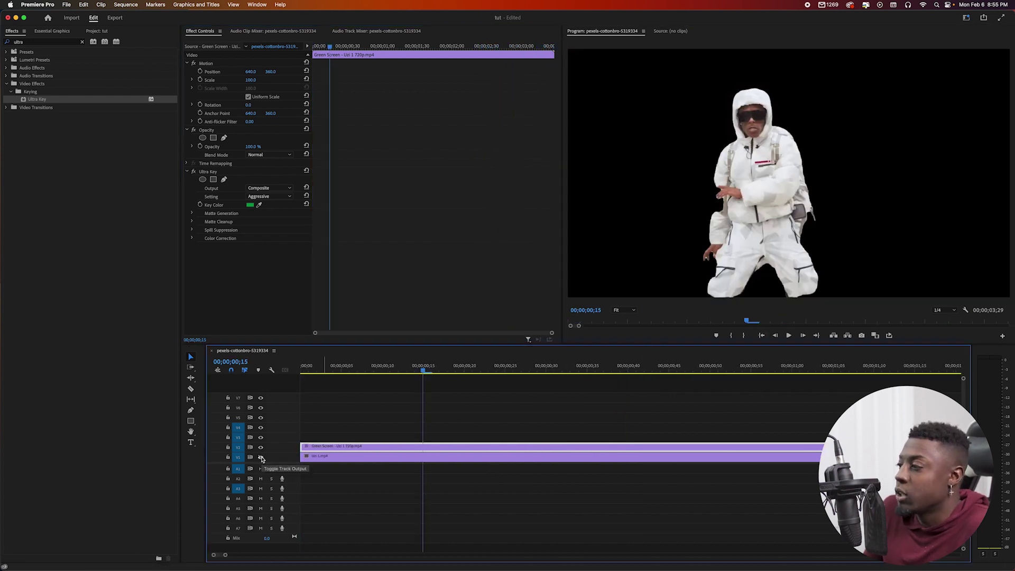
key("space")
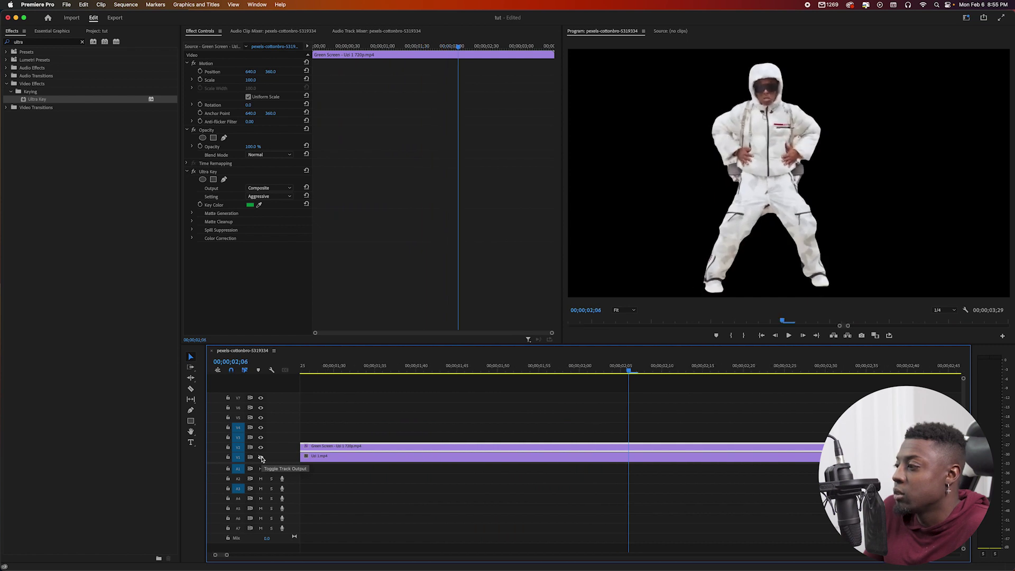
left_click(261, 457)
Duplicate the keyed green screen clip from V2 onto tracks V3, V4, V5 and V6, aligned with the original.
left_click_drag(362, 447, 353, 448)
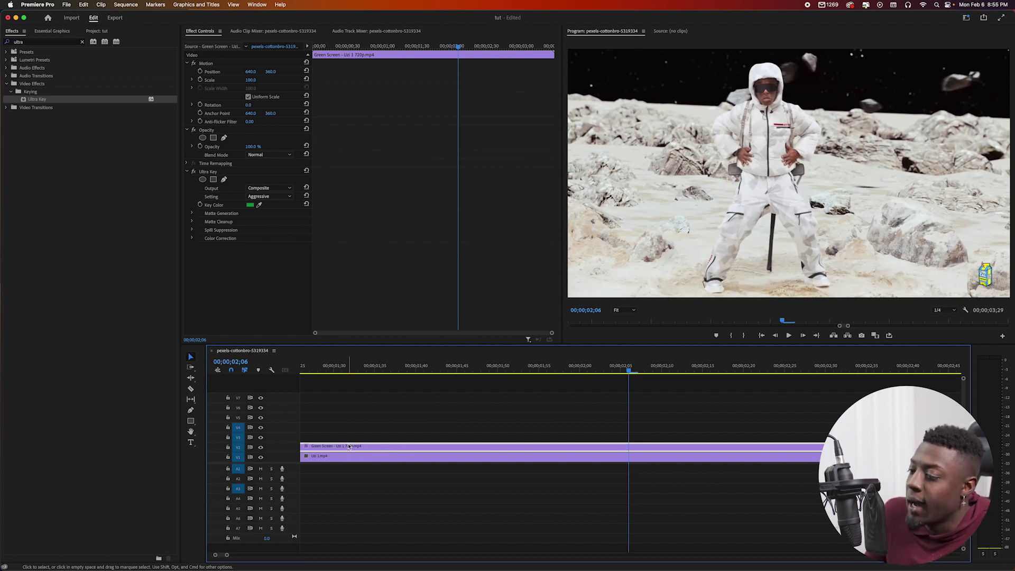
left_click_drag(348, 445, 348, 435)
left_click_drag(347, 418, 347, 411)
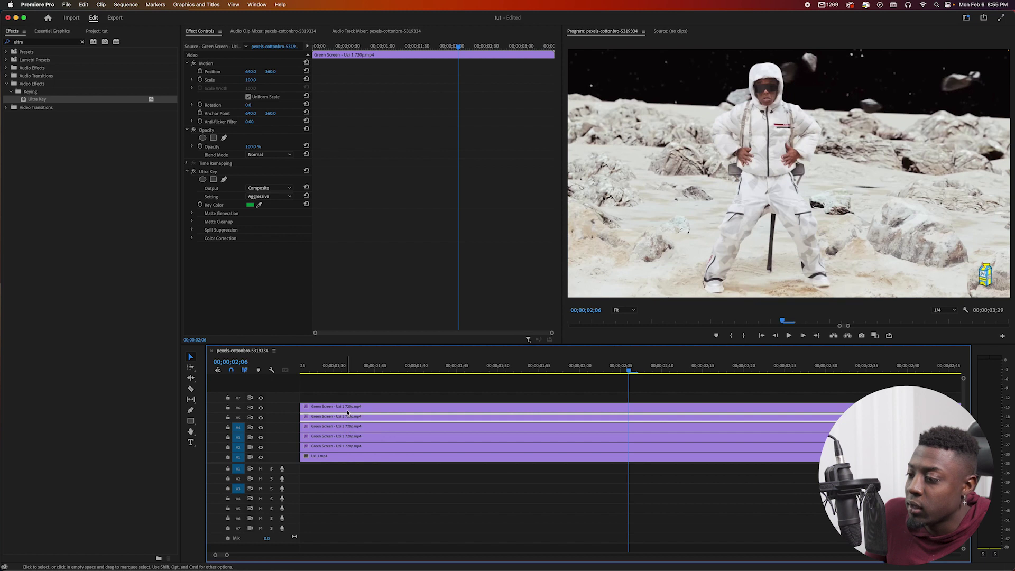
left_click(341, 416)
left_click(340, 425)
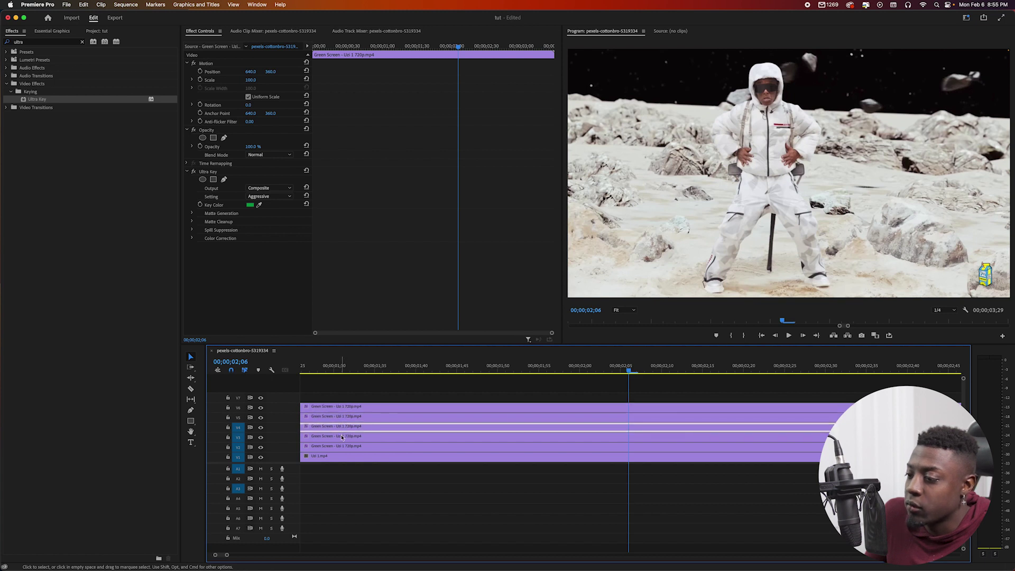
left_click(341, 436)
left_click(340, 445)
left_click(339, 455)
left_click(345, 410)
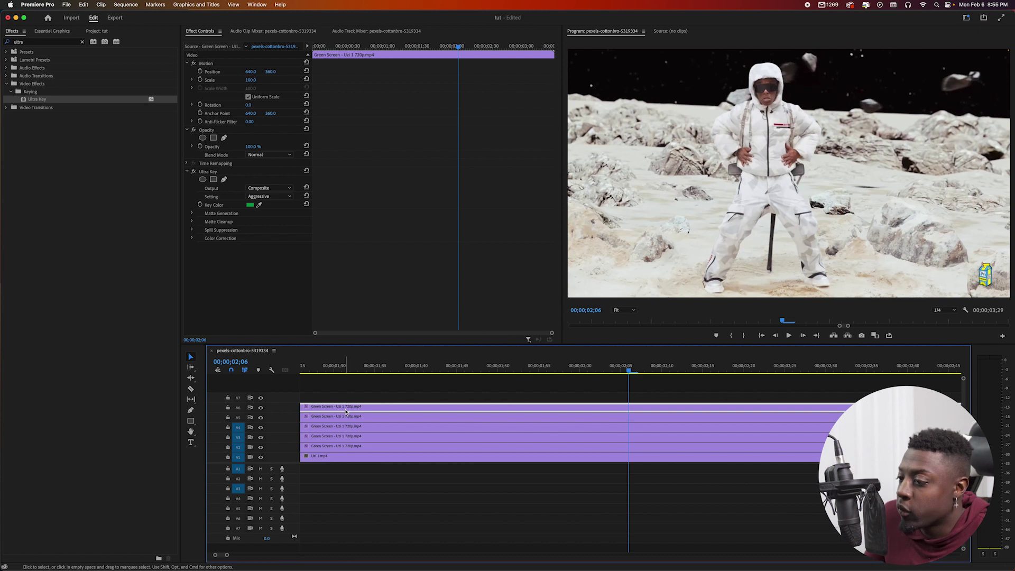
Set the horizontal Position of the green screen copy on V5 to 740, with the playhead at 00;00;01;26.
left_click_drag(323, 411, 324, 411)
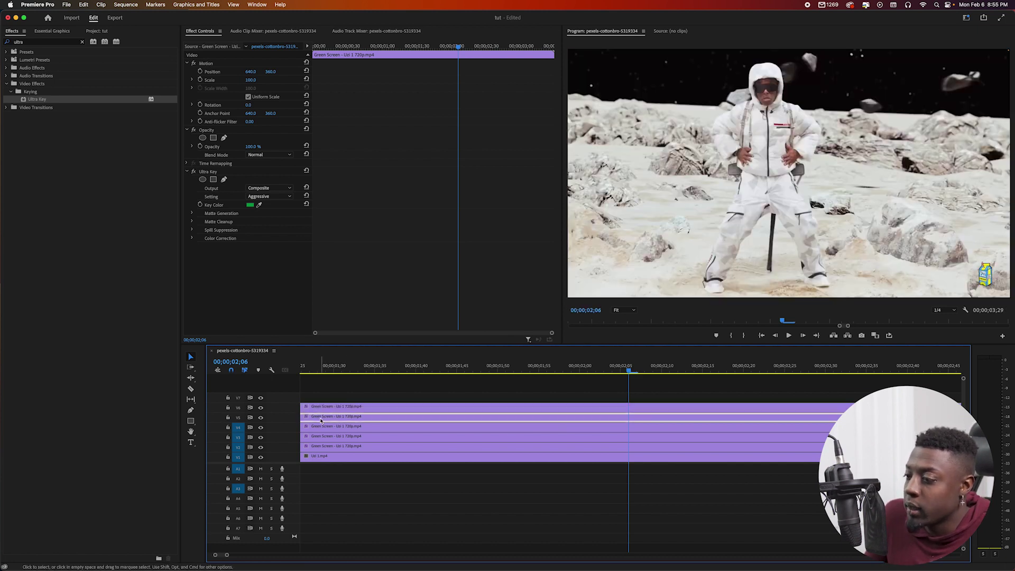
left_click_drag(334, 368, 303, 378)
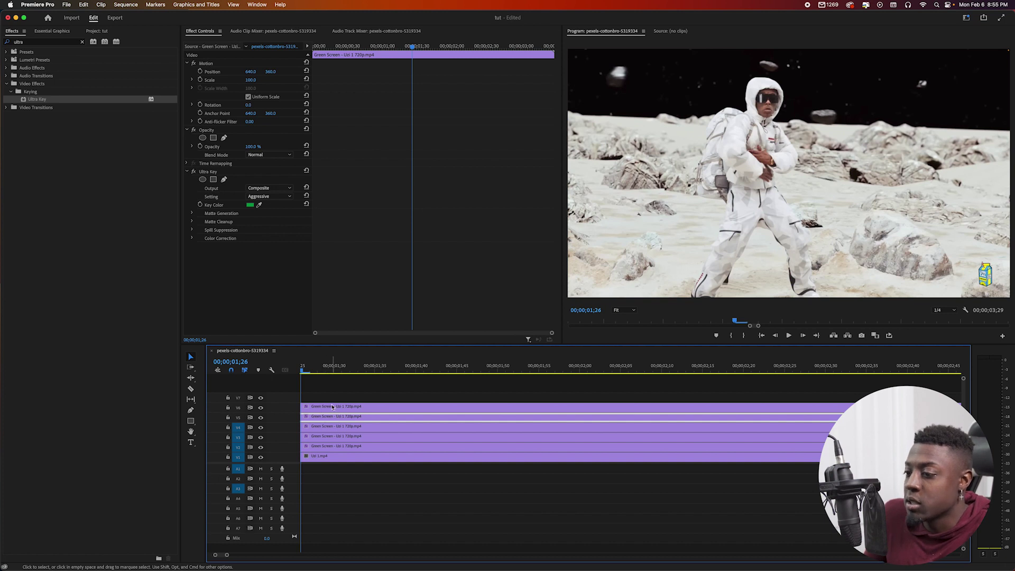
left_click_drag(254, 71, 253, 72)
left_click(254, 70)
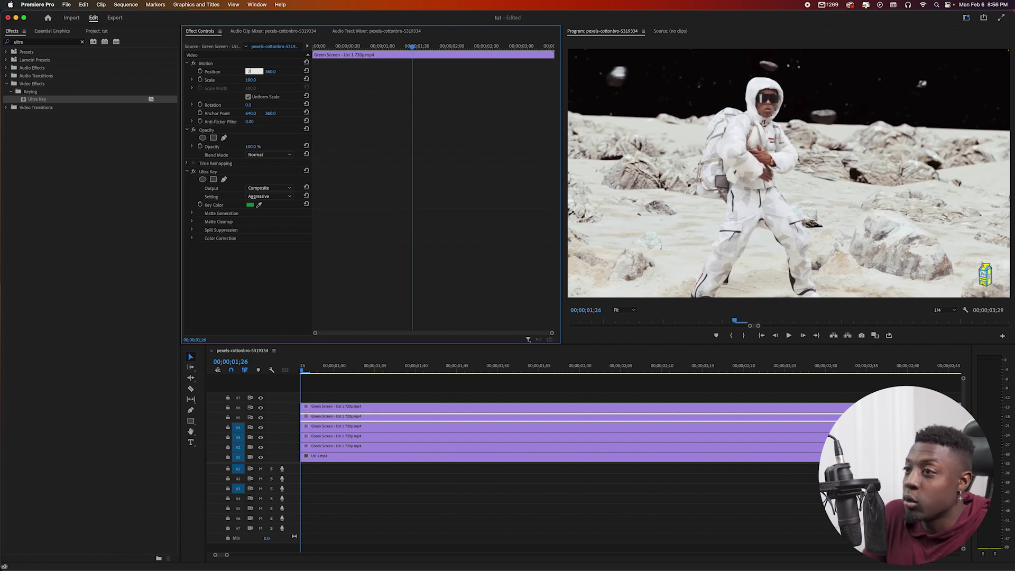
key("Return")
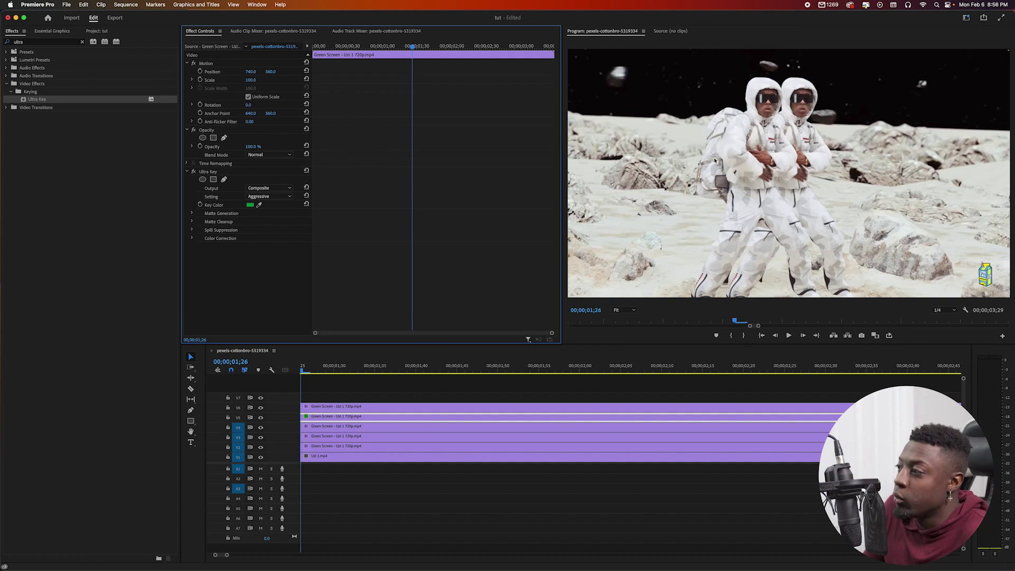
Set the horizontal Position of the green screen copy on V4 to 840.
left_click(333, 426)
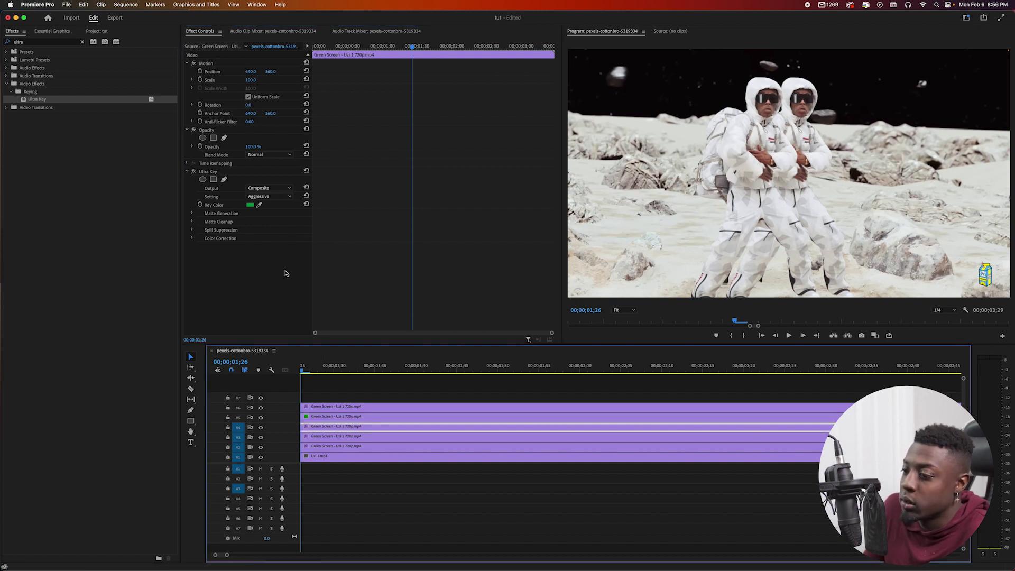
left_click(251, 71)
type("840")
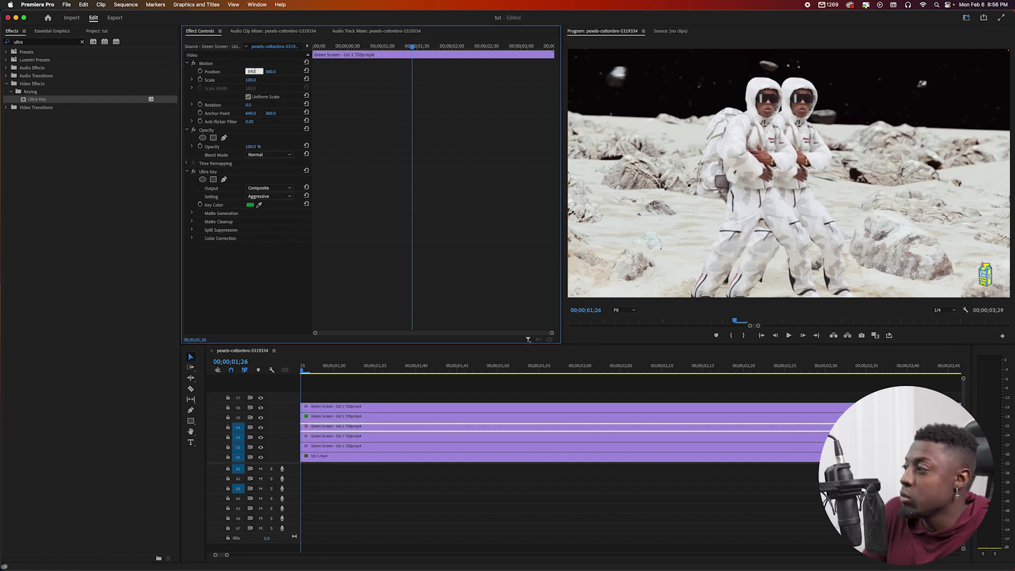
key("Return")
Set the horizontal Position of the green screen copy on V3 to 940.
left_click(327, 436)
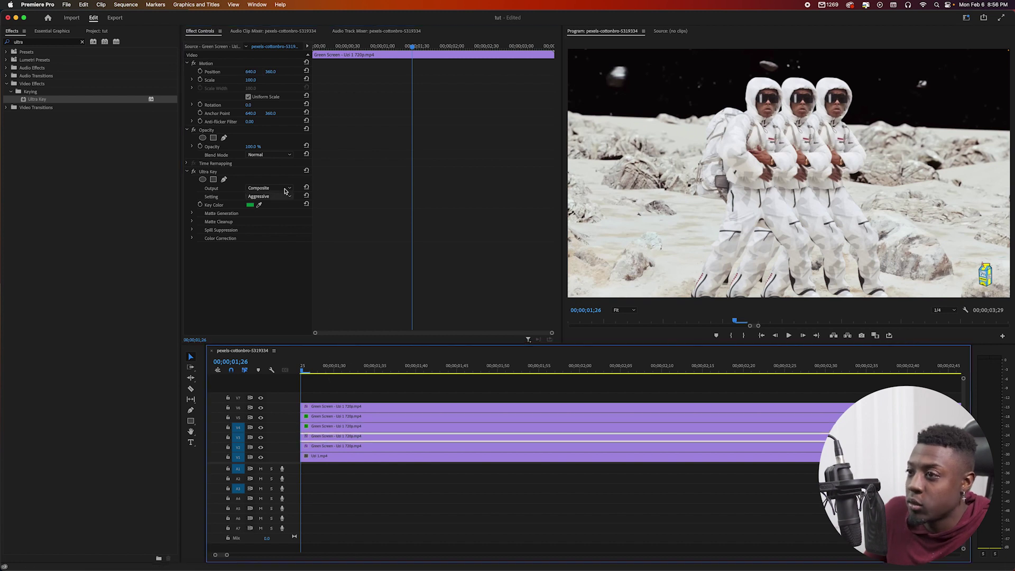
left_click(250, 71)
type("940")
key("Return")
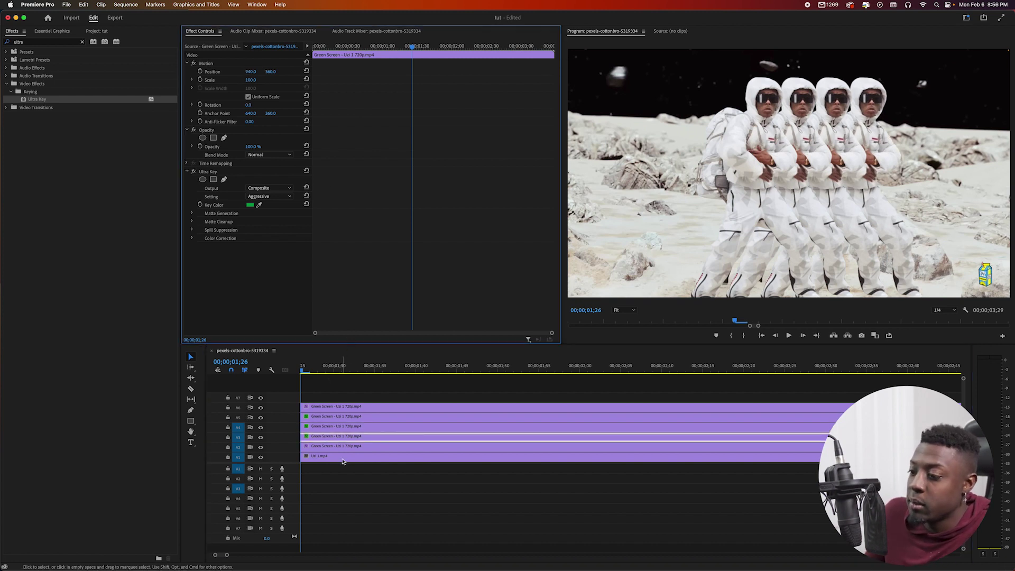
Set the horizontal Position of the green screen clip on V2 to 1040.
left_click(344, 447)
left_click(250, 71)
type("10")
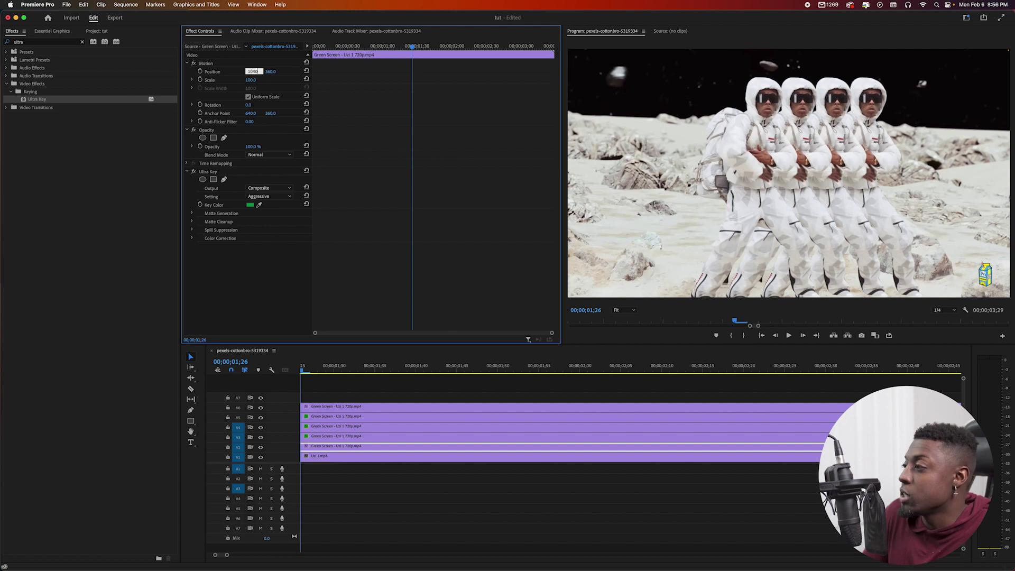
type("40")
key("Return")
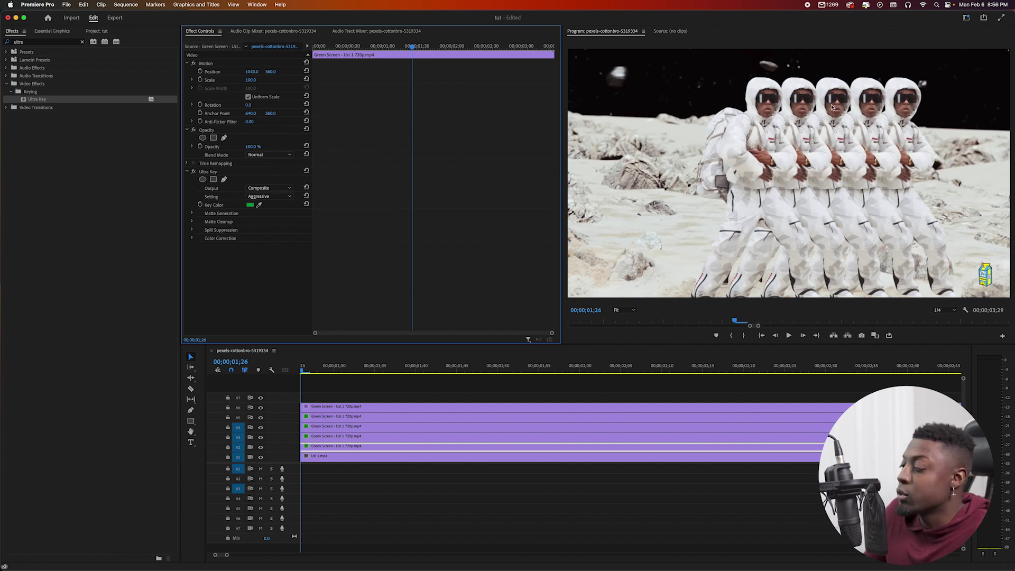
Add a Position keyframe at 00;00;00;37 to each of the offset green screen clips on V5, V4, V3 and V2.
left_click_drag(301, 372, 315, 379)
key("minus")
key("minus")
key("minus")
key("minus")
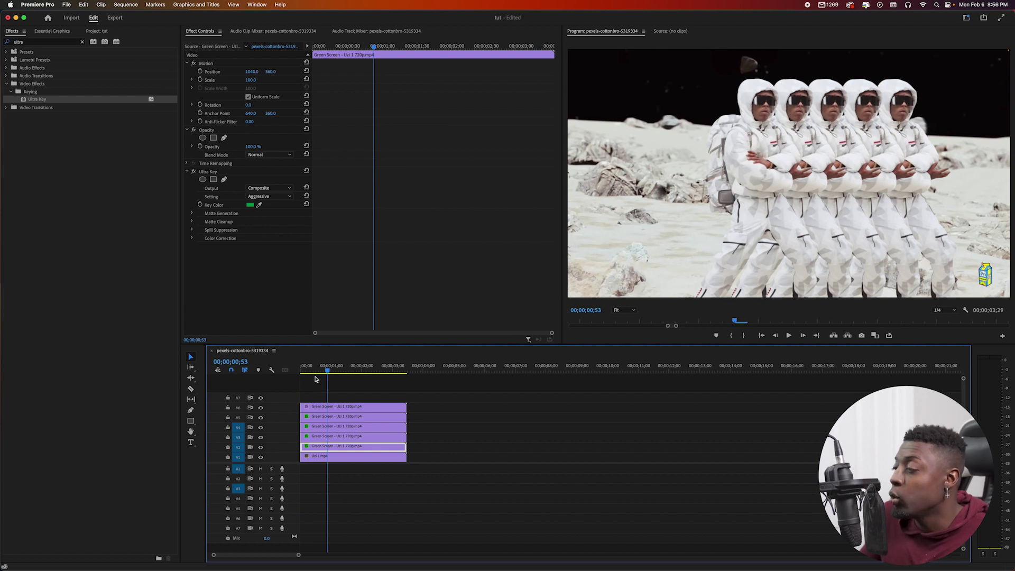
key("equal")
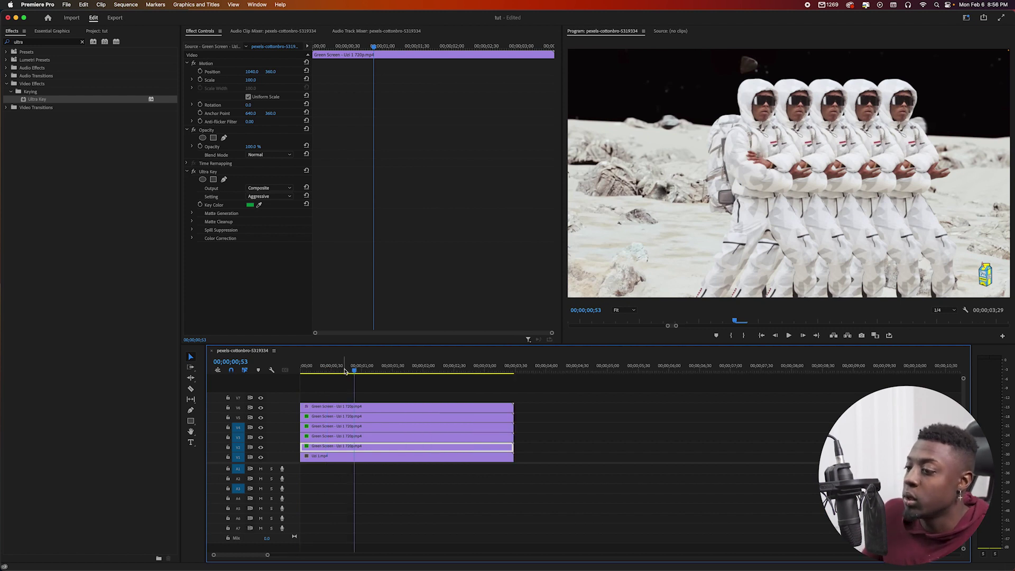
left_click_drag(349, 370, 298, 373)
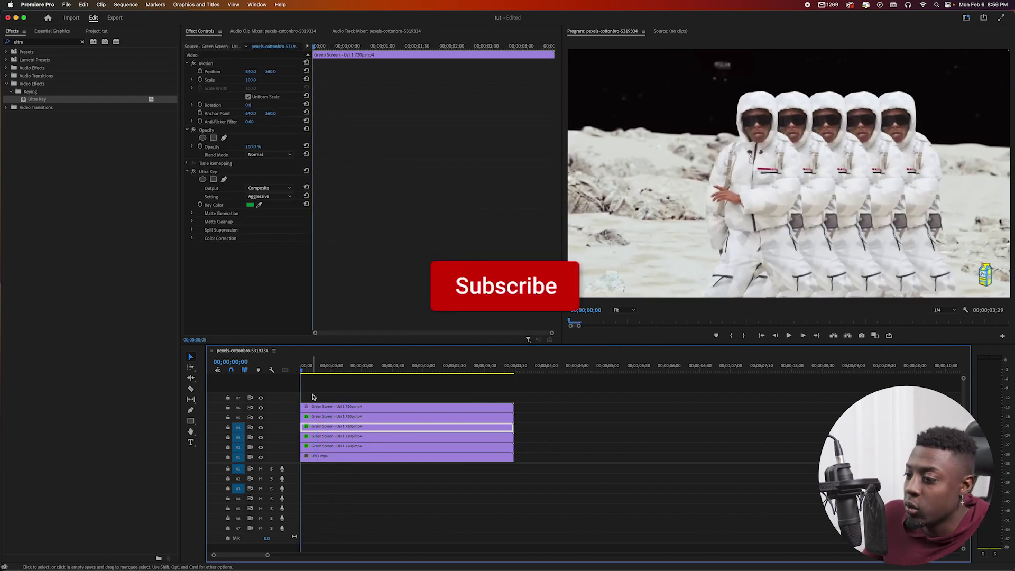
key("space")
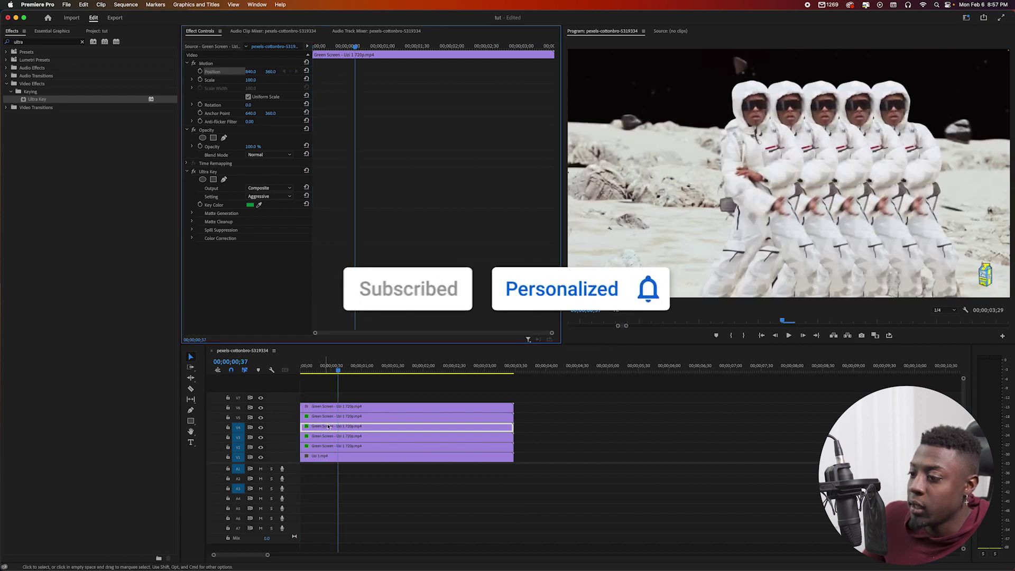
left_click(333, 418)
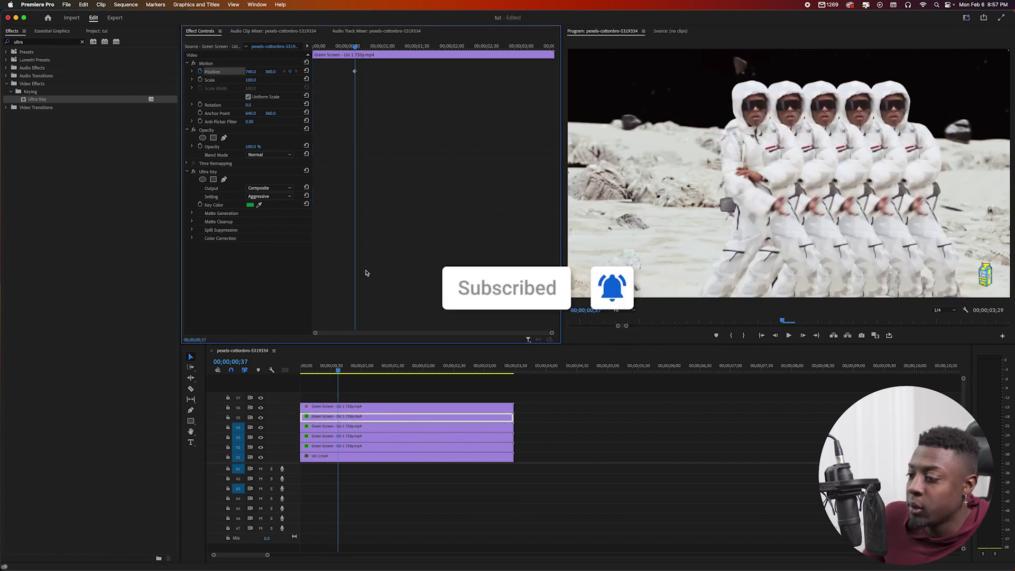
left_click(335, 426)
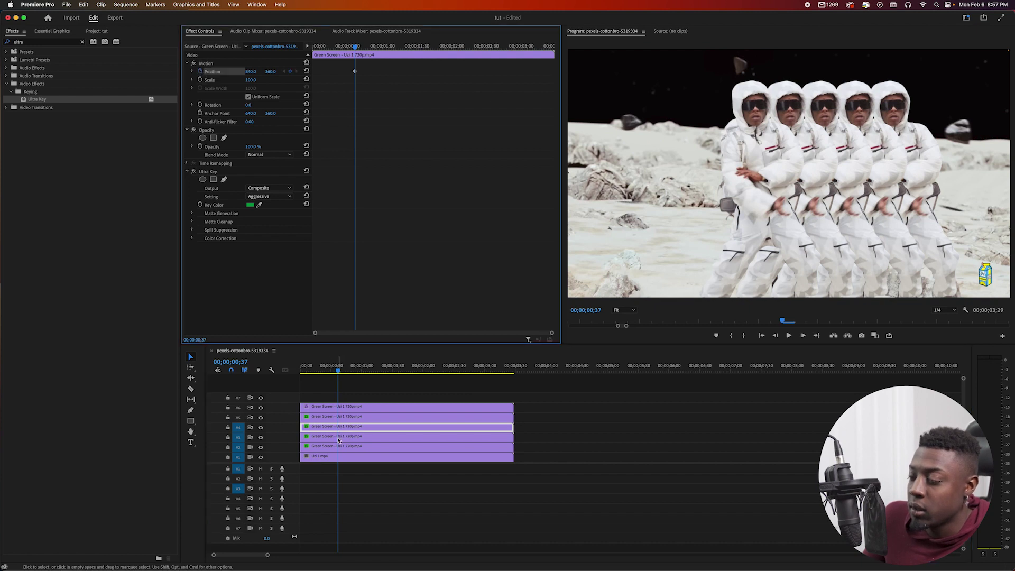
left_click(338, 437)
left_click(338, 446)
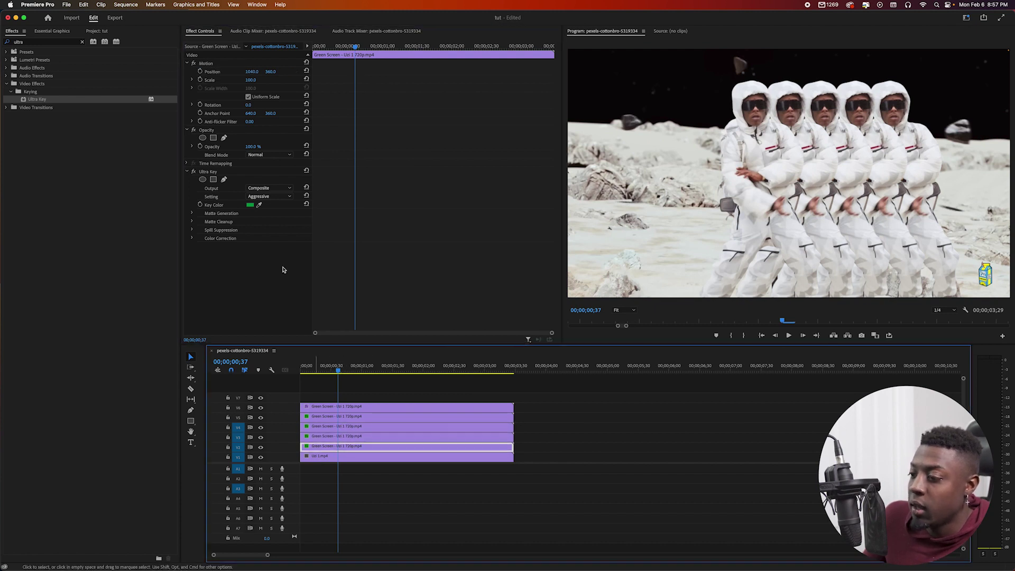
left_click(200, 71)
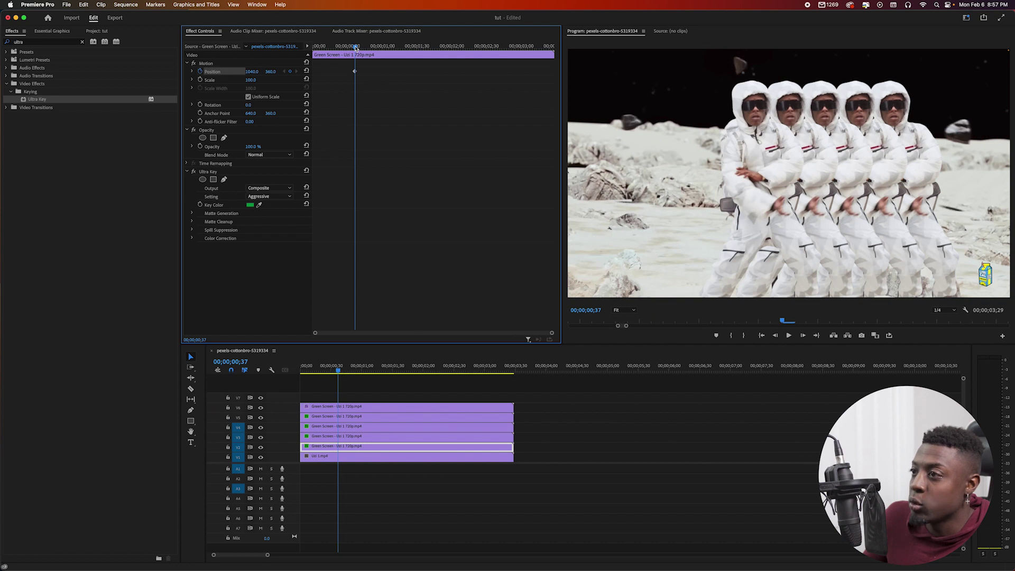
Reset the Position of the V2 green screen clip to 640, 360 at 00;00;00;00, keyframing its start.
left_click_drag(356, 47, 308, 72)
left_click(306, 71)
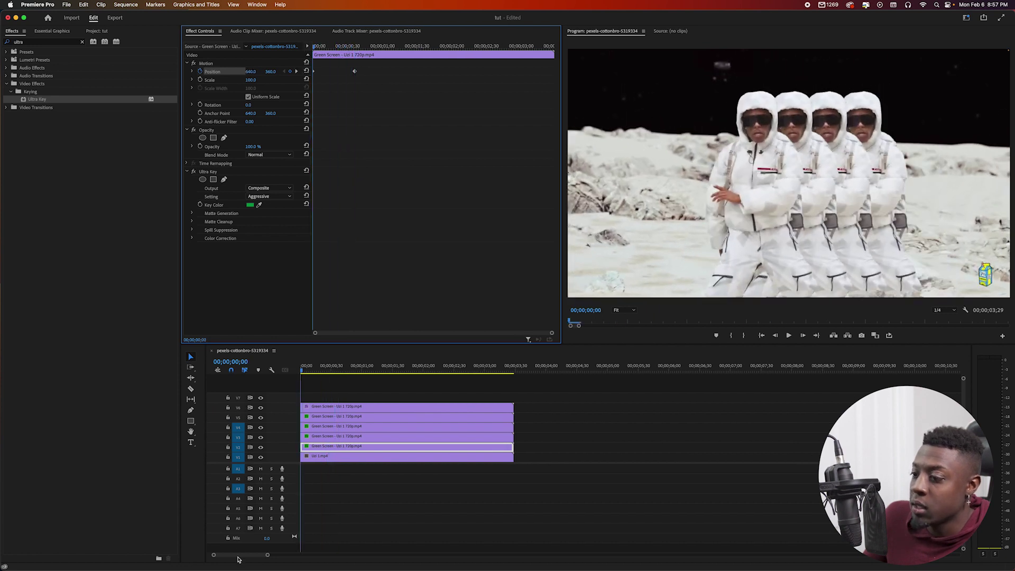
Reset the Position of the V3, V4 and V5 green screen clips to 640, 360 at 00;00;00;00, keyframing their starts.
left_click(327, 436)
left_click(307, 71)
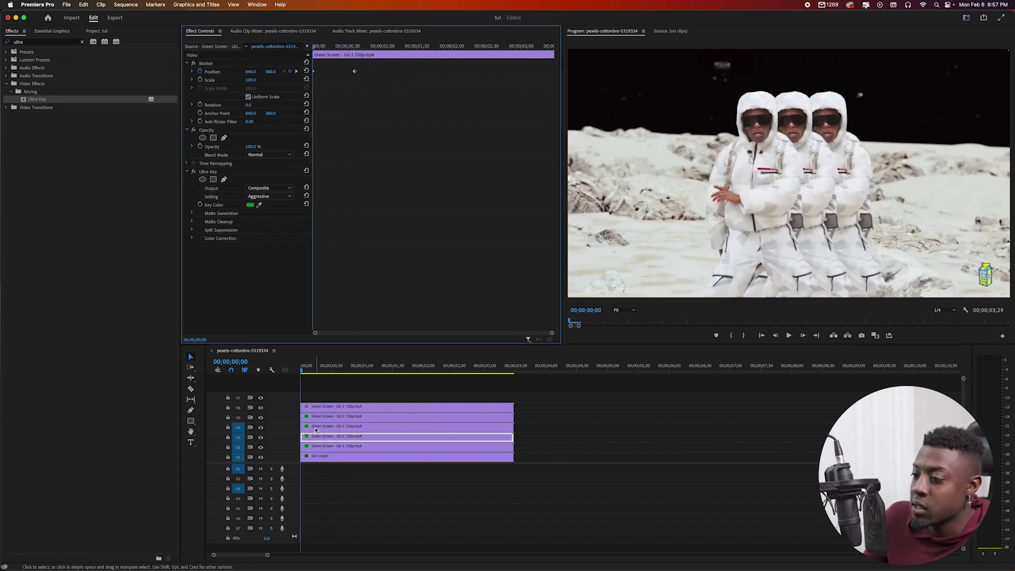
left_click(317, 427)
left_click(308, 72)
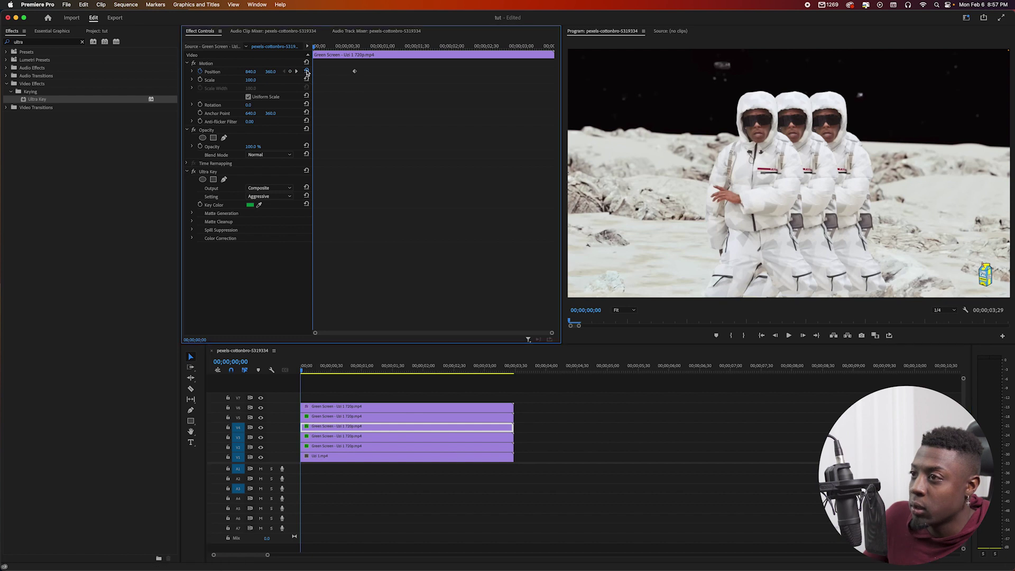
left_click(327, 417)
left_click(307, 72)
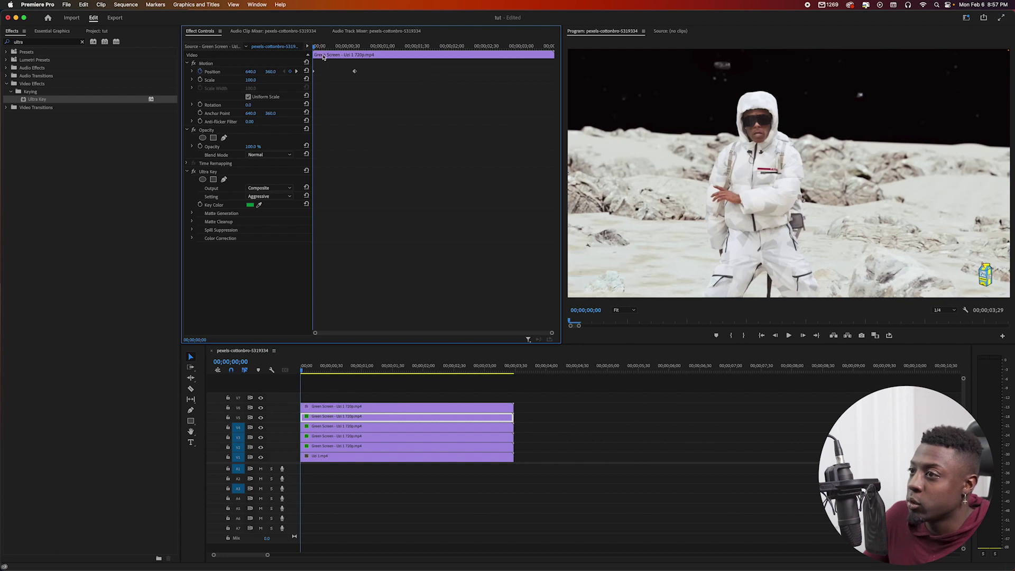
At 00;00;01;09, reset Position to 640, 360 on the V5, V4, V3 and V2 green screen clips, keyframing their return.
left_click_drag(316, 51, 383, 51)
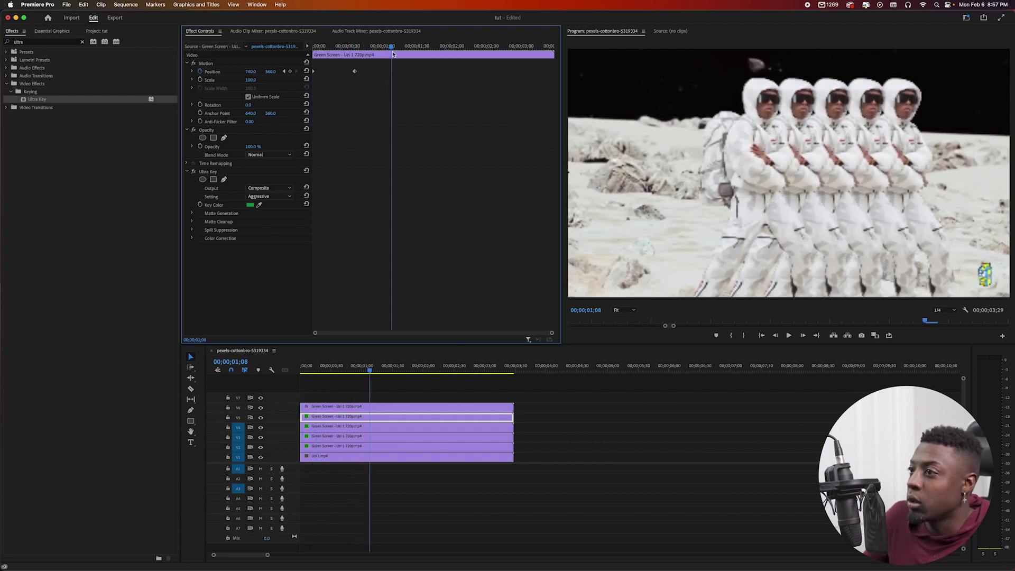
key("Right")
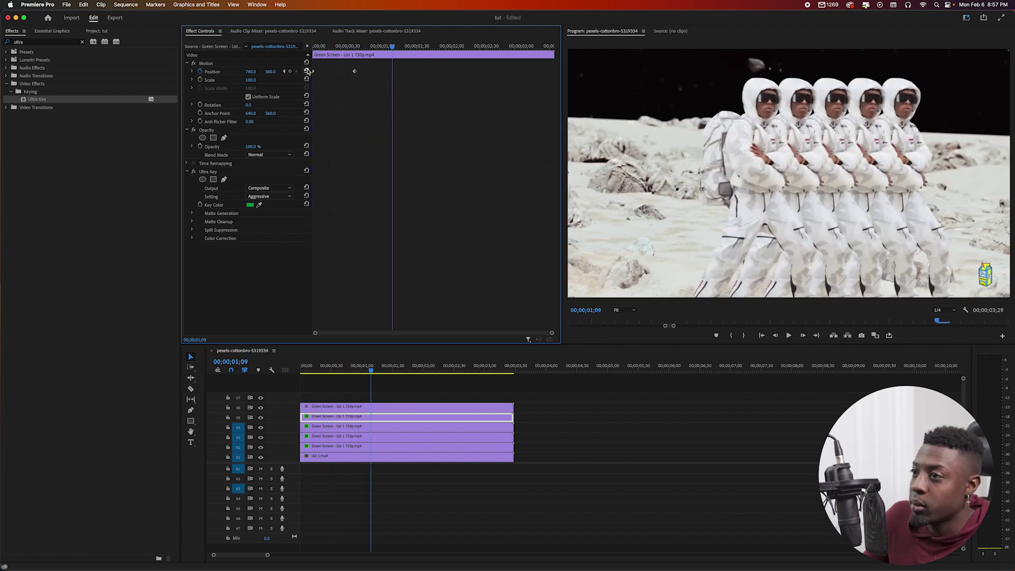
left_click(306, 70)
left_click(364, 427)
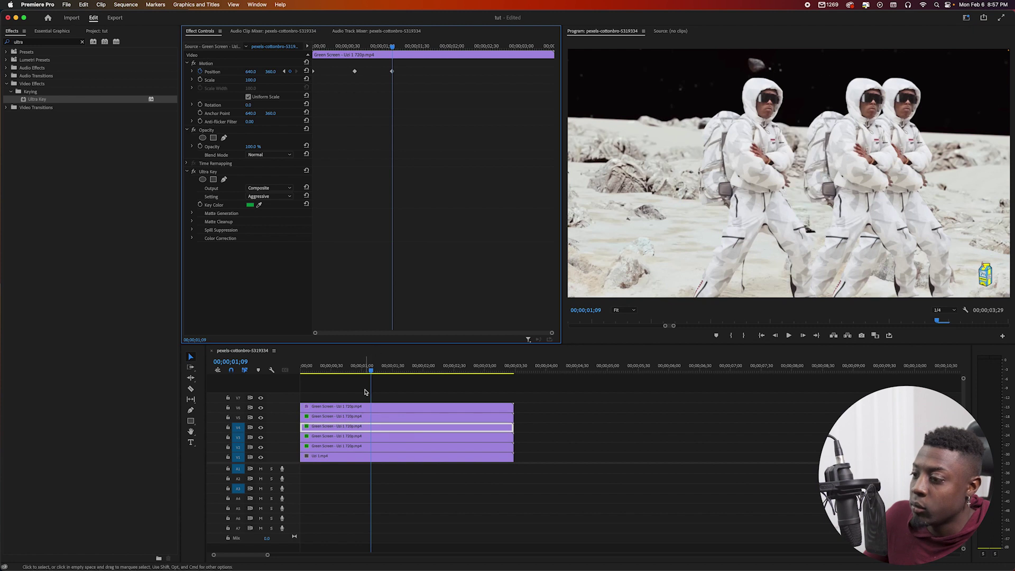
left_click(365, 434)
left_click(306, 71)
left_click(365, 445)
left_click(307, 71)
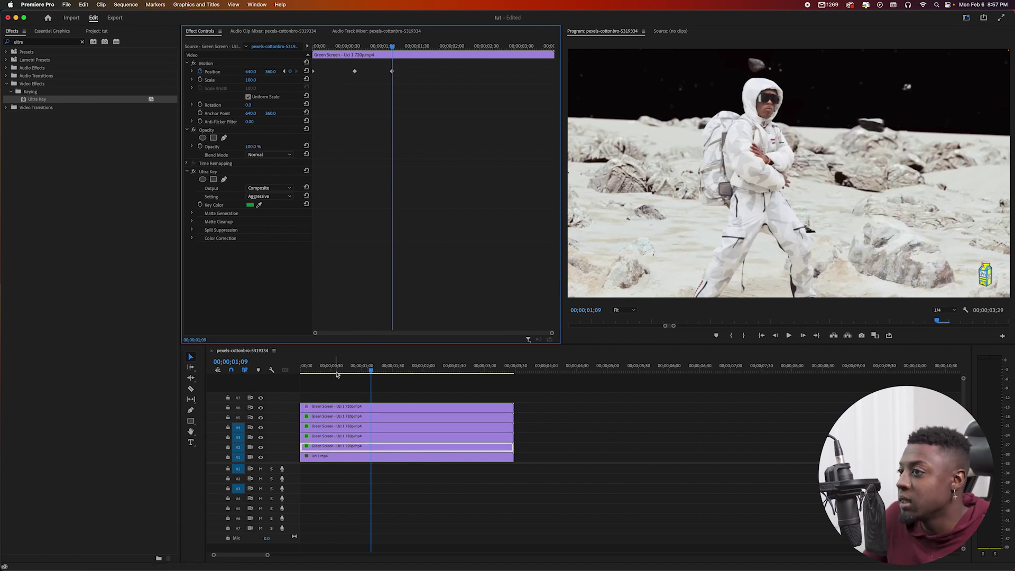
Play back the sequence from the beginning to check the clones sliding out and back.
left_click(336, 373)
key("space")
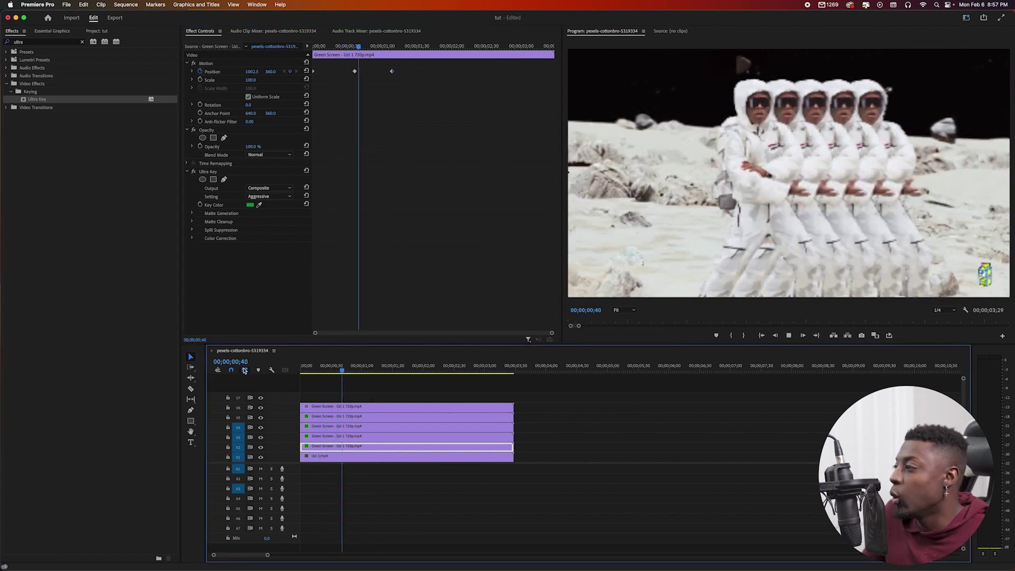
left_click_drag(336, 370, 281, 370)
key("space")
key("space")
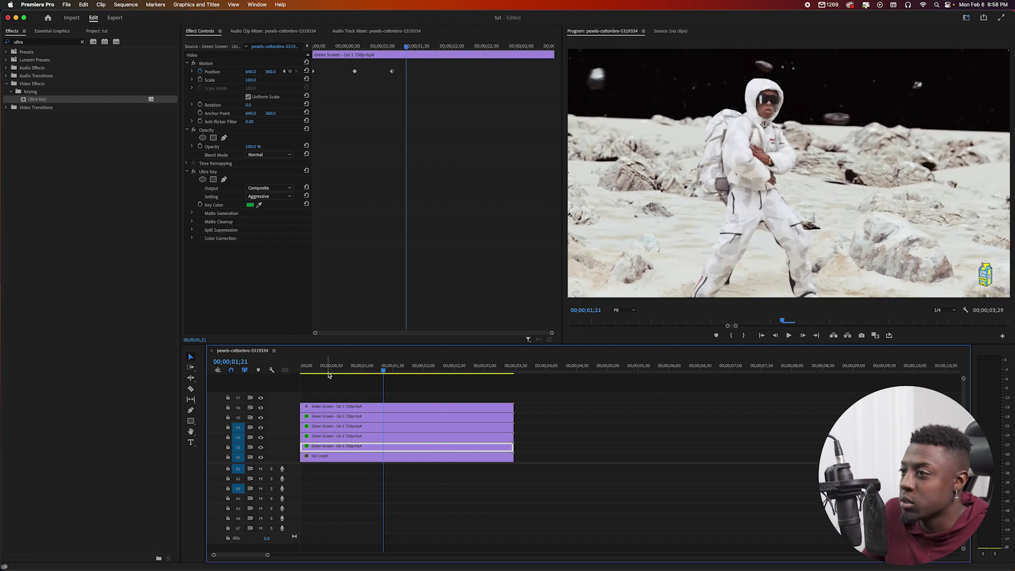
At the 00;00;00;37 keyframe, set Opacity to 25% on the V2 green screen clip and 45% on the V3 clip.
left_click(283, 71)
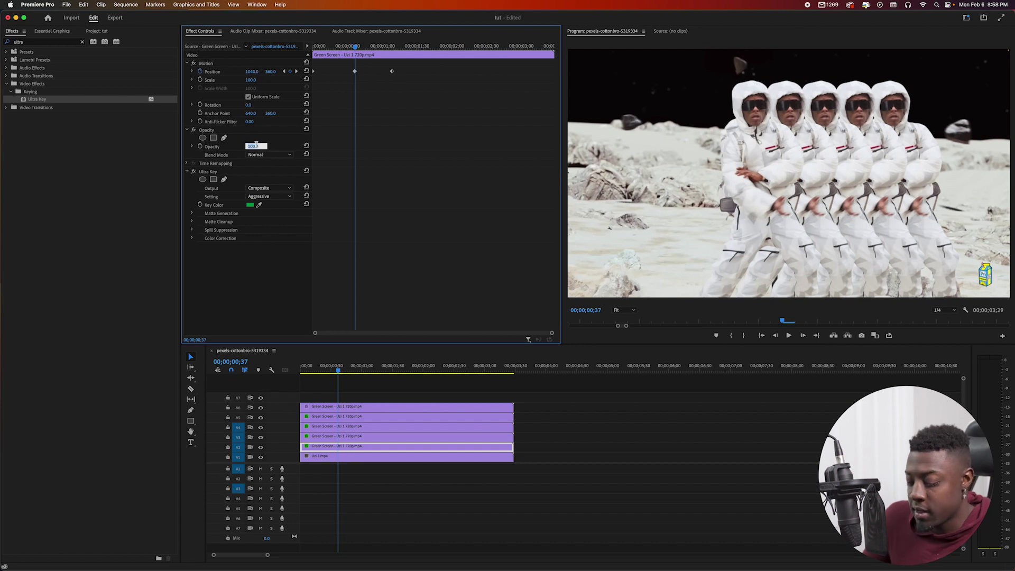
type("20")
key("Return")
key("super+Up")
left_click(257, 146)
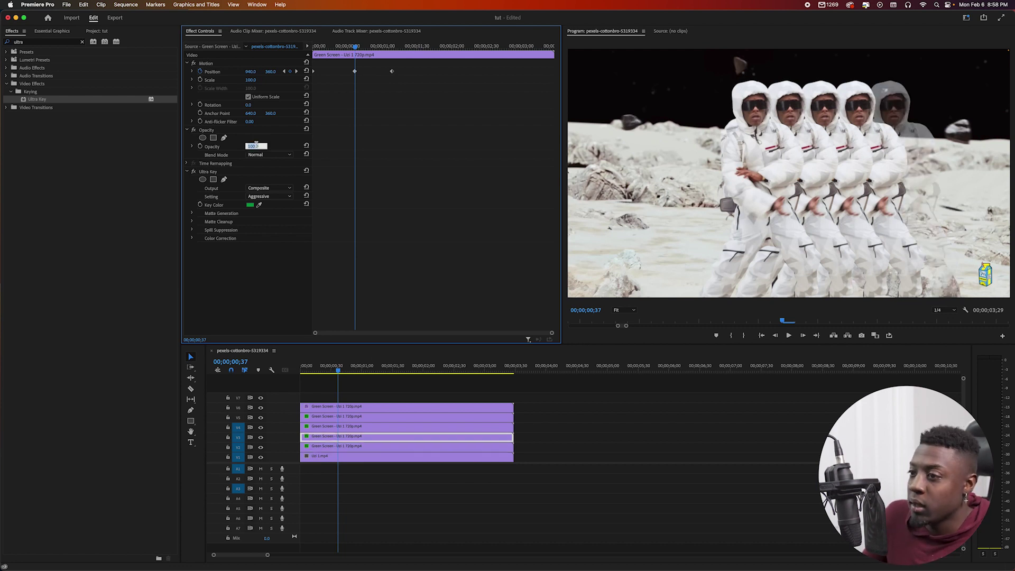
type("40")
key("Return")
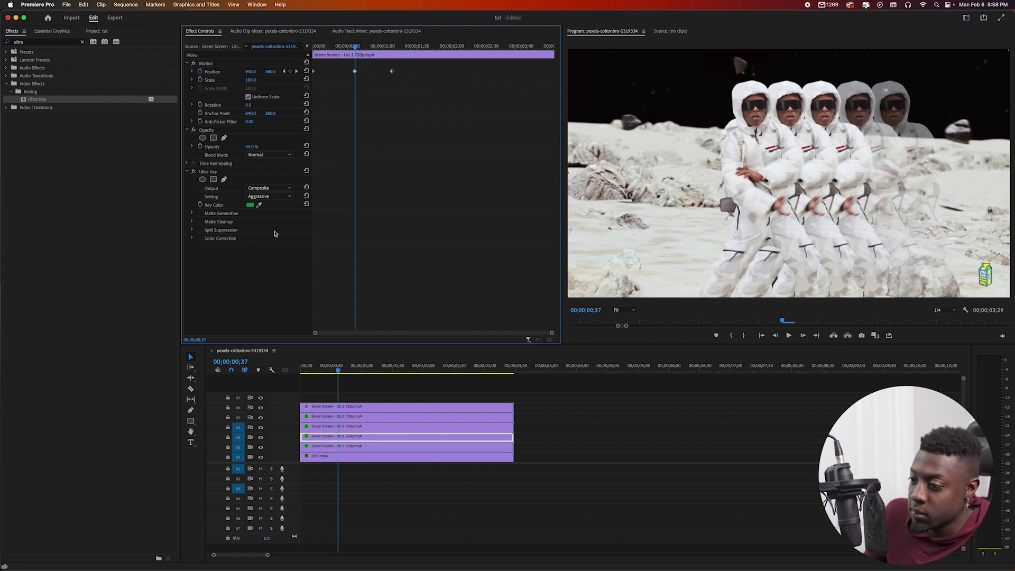
Set Opacity to 65% on the V4 green screen clip and 85% on the V5 clip.
key("super+Up")
left_click(258, 145)
type("65")
key("Return")
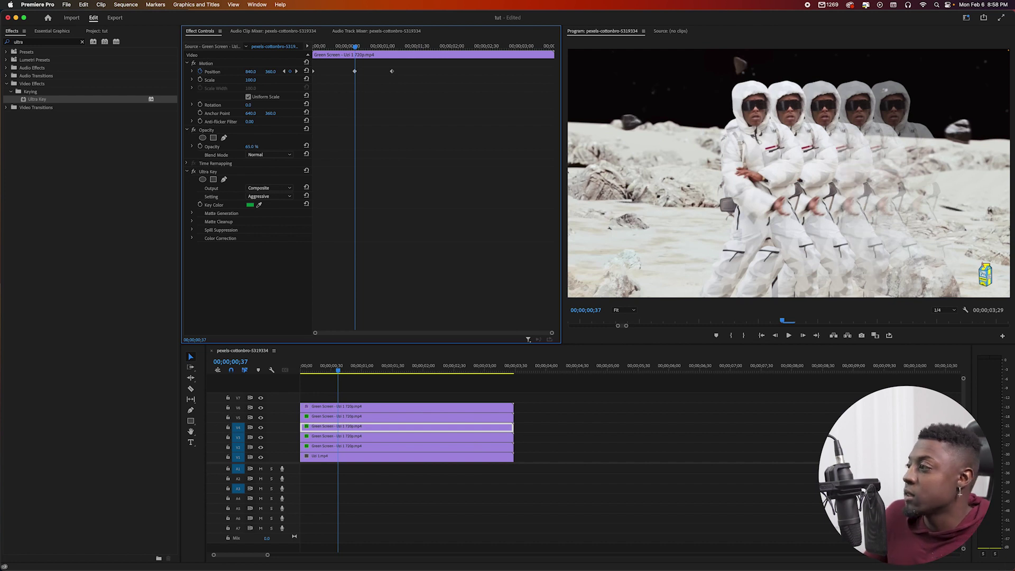
key("super+Up")
type("85")
key("Return")
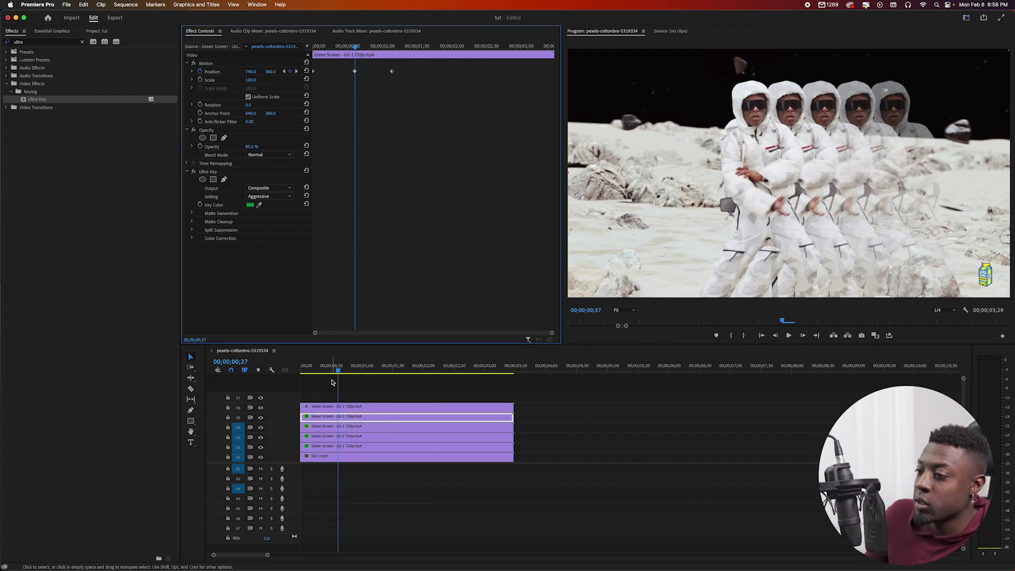
Play back the sequence from the start to review the fading clones.
left_click_drag(325, 368, 289, 375)
key("space")
key("space")
key("space")
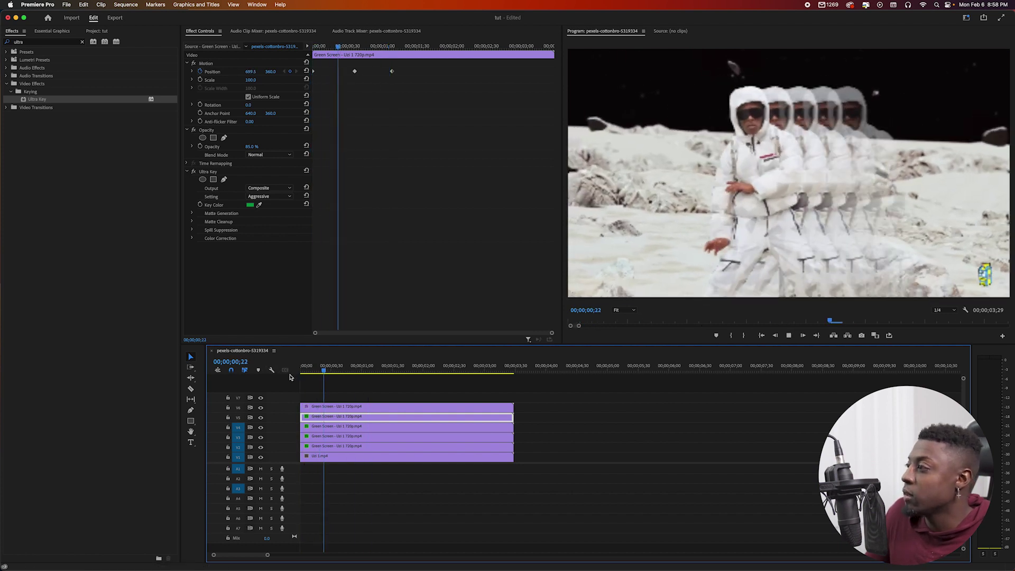
key("space")
Find and apply Directional Blur to the V2 green screen clip, with Direction 90° and Blur Length 10.
left_click(82, 41)
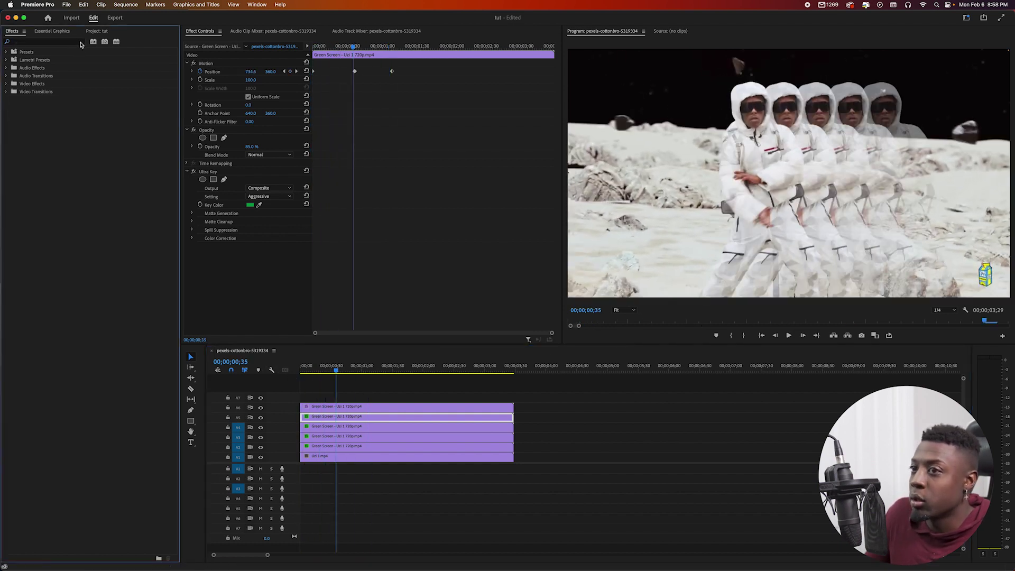
type("blur")
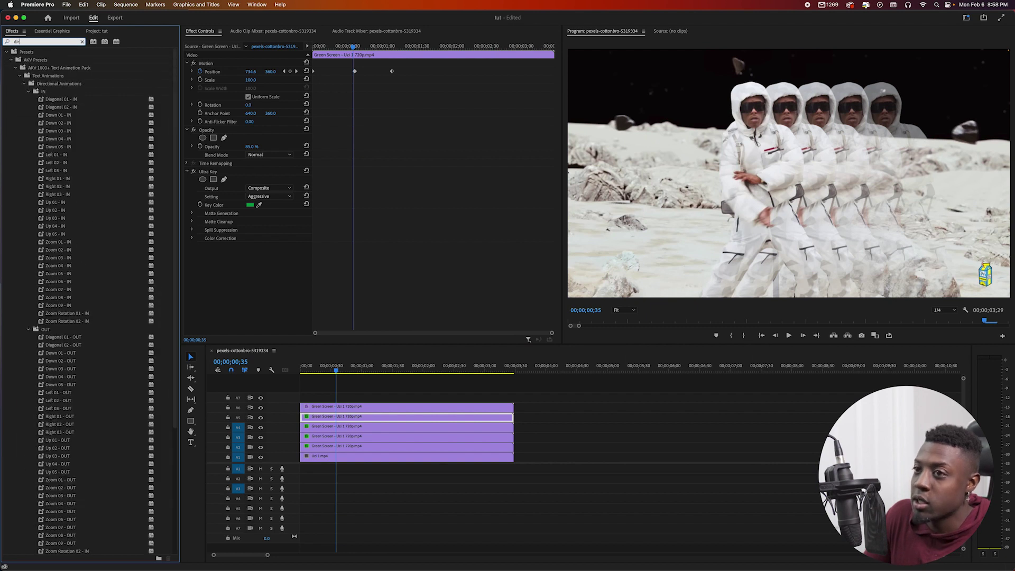
left_click_drag(43, 408, 407, 447)
left_click(252, 262)
type("90")
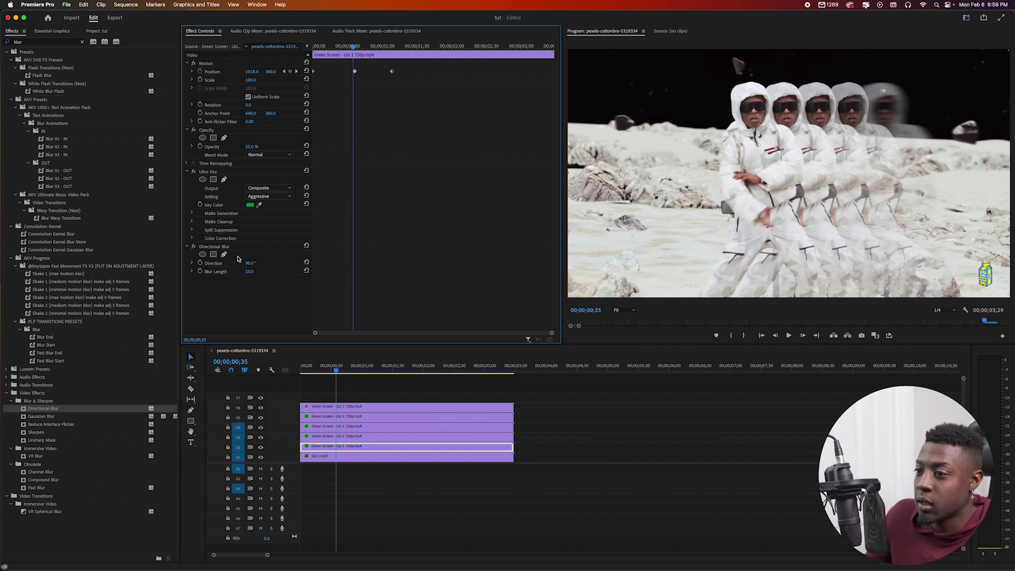
Copy the Directional Blur effect onto the V3, V4 and V5 green screen clips and play back the result.
left_click(228, 249)
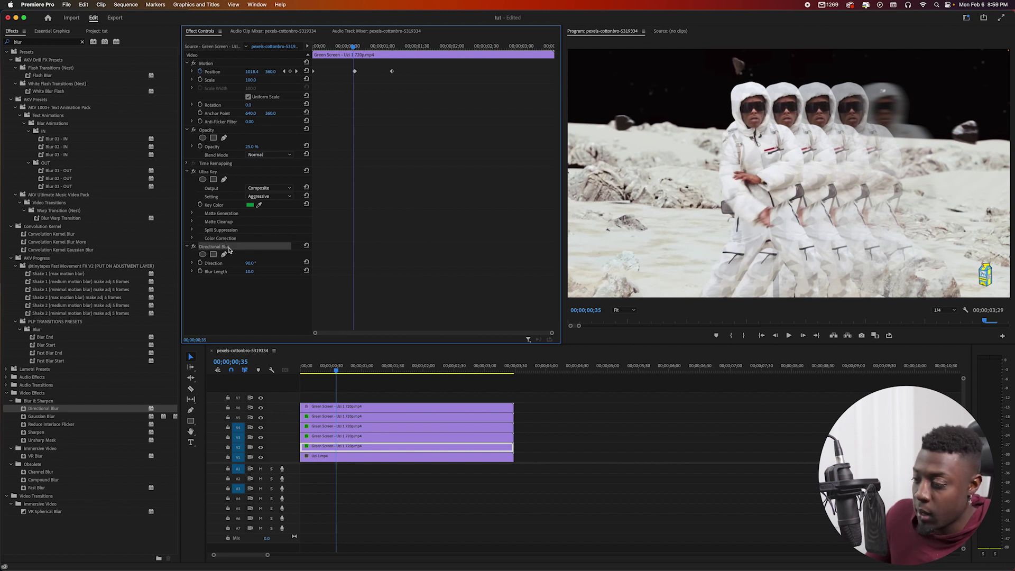
left_click_drag(530, 413, 495, 442)
left_click_drag(352, 370, 293, 375)
key("space")
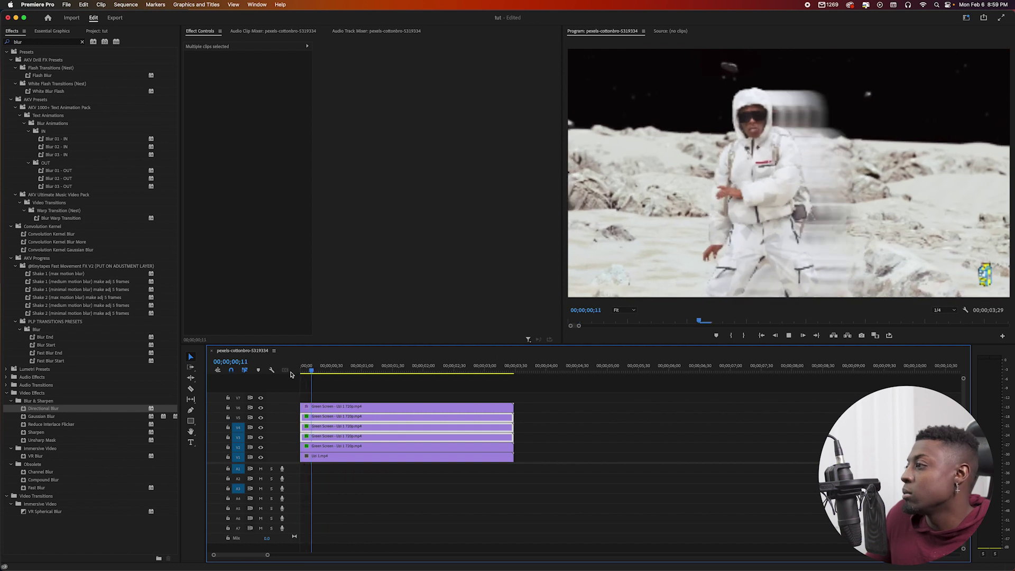
Keyframe the V5 clip's Blur Length at 0 at 00;00;00;00, 10 at 00;00;00;37 and 0 at 00;00;01;09.
left_click(313, 410)
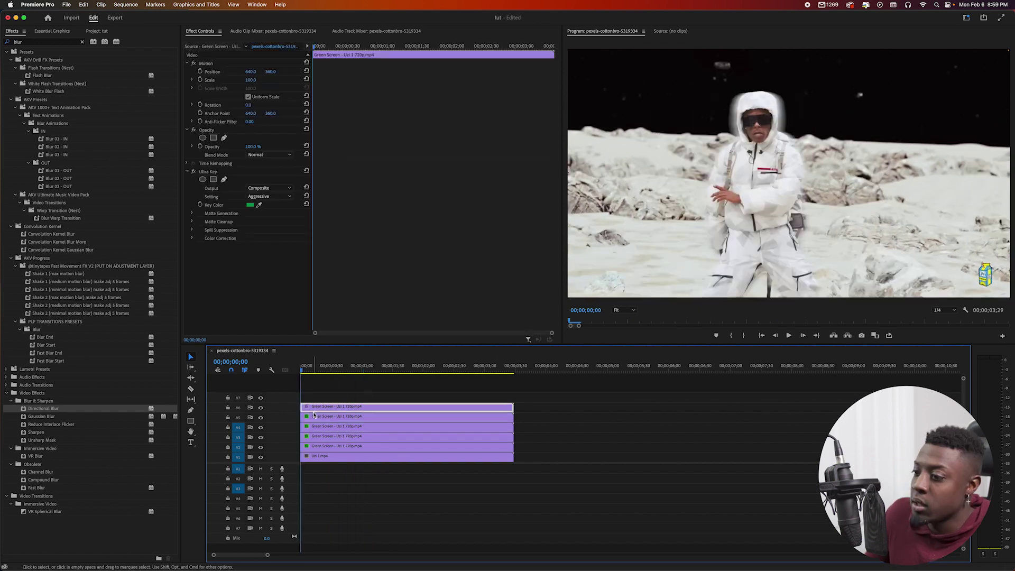
left_click(314, 416)
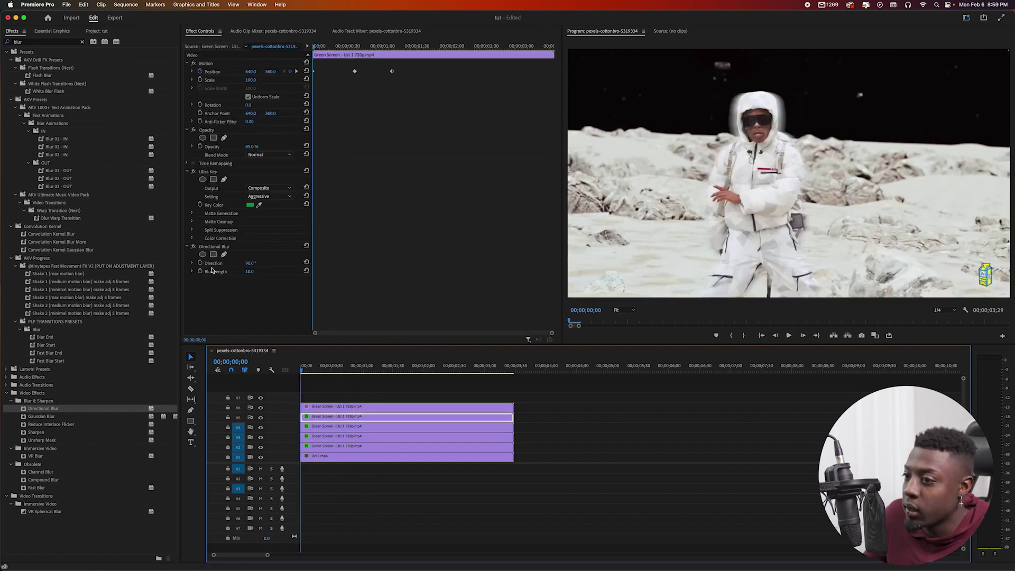
left_click(199, 271)
left_click(306, 270)
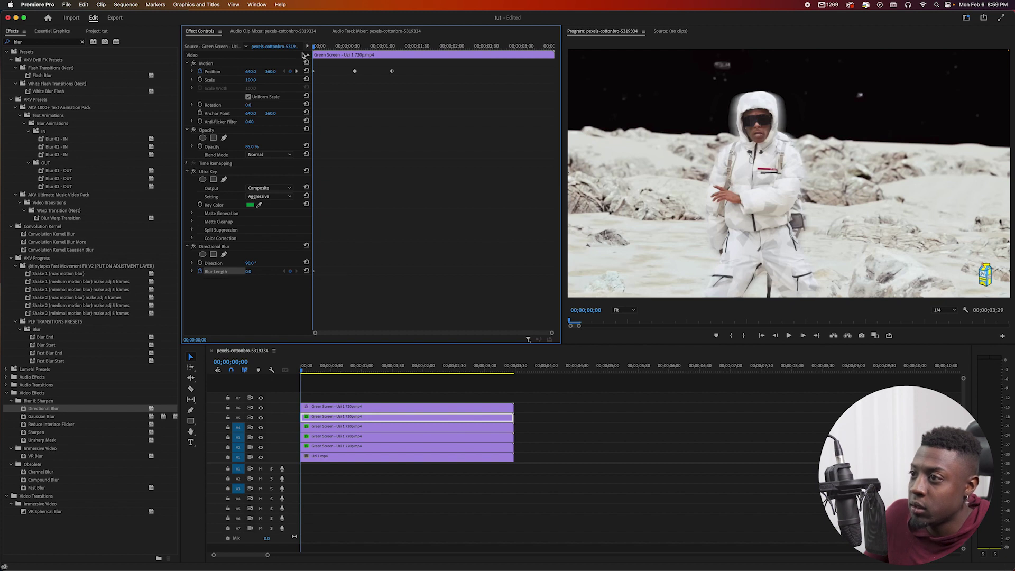
left_click(296, 72)
left_click(250, 272)
type("10")
left_click(296, 71)
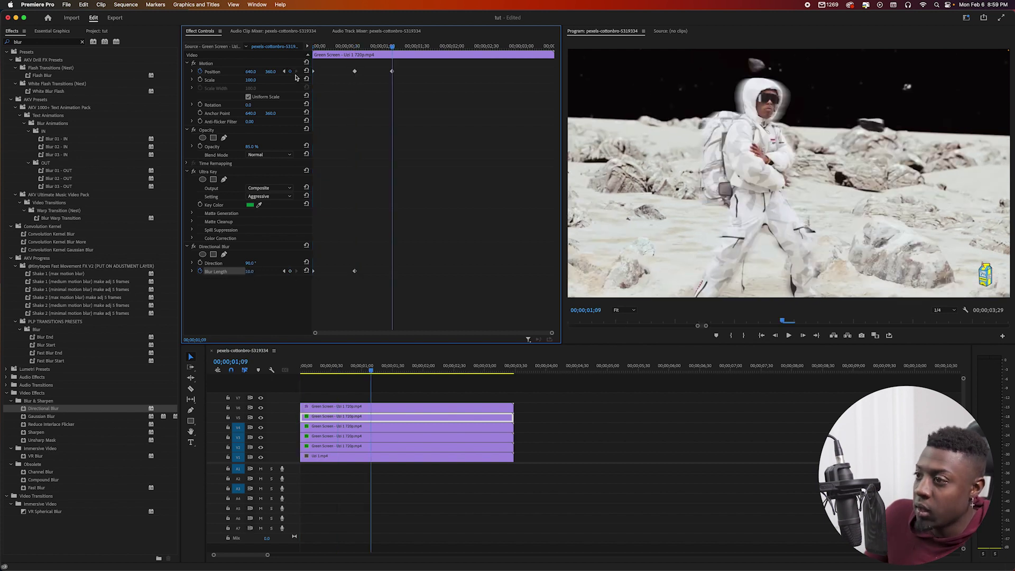
left_click(306, 272)
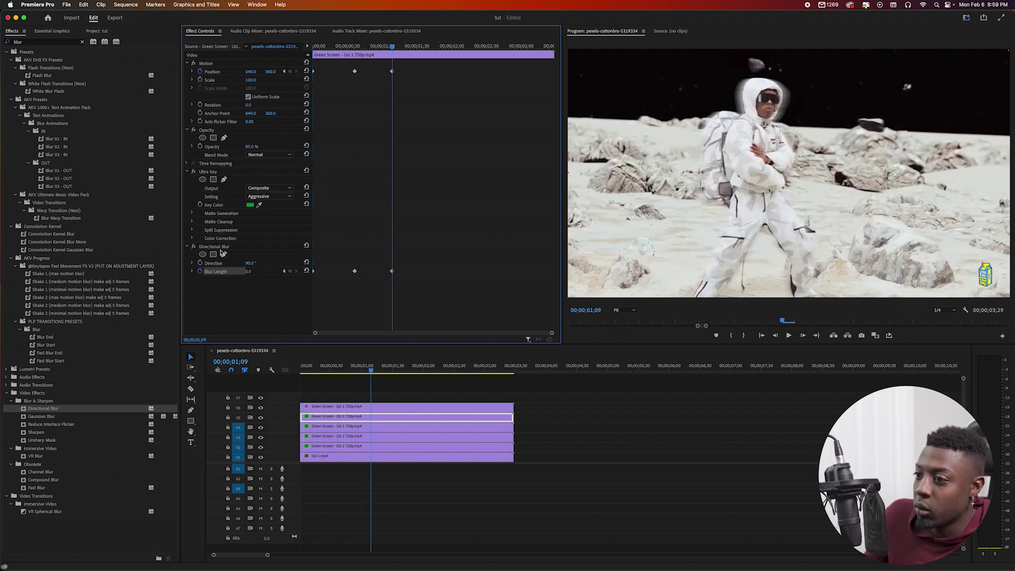
Replace the static Directional Blur on the V4, V3 and V2 clips with the V5 clip's keyframed version and play it back.
left_click(317, 426)
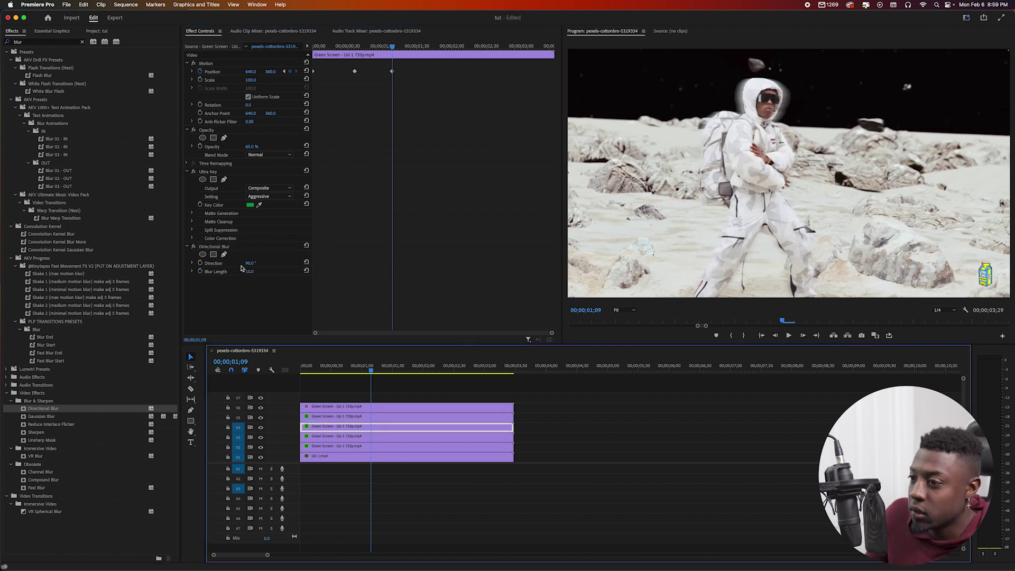
left_click(239, 249)
key("Delete")
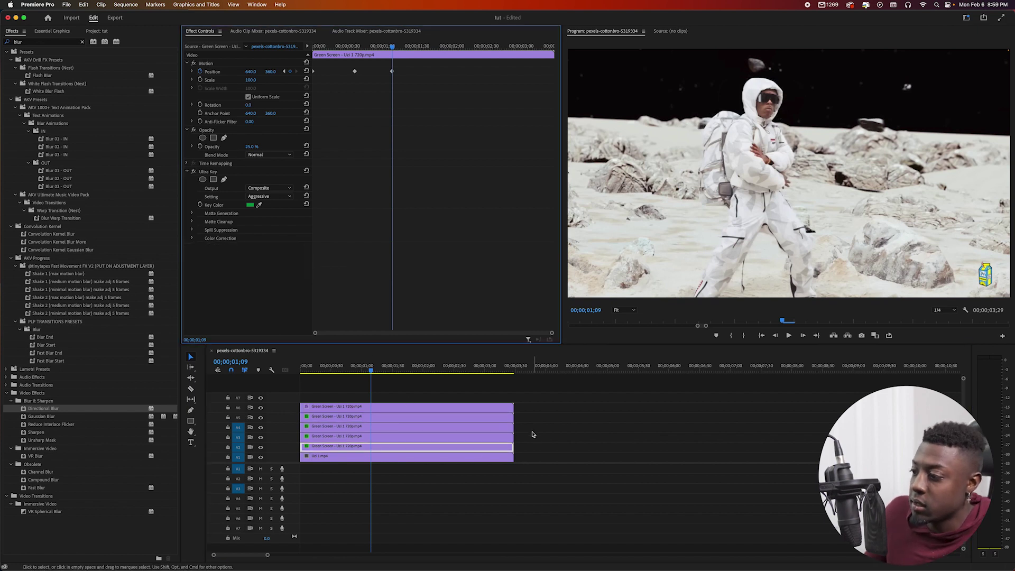
left_click_drag(523, 426, 500, 449)
key("space")
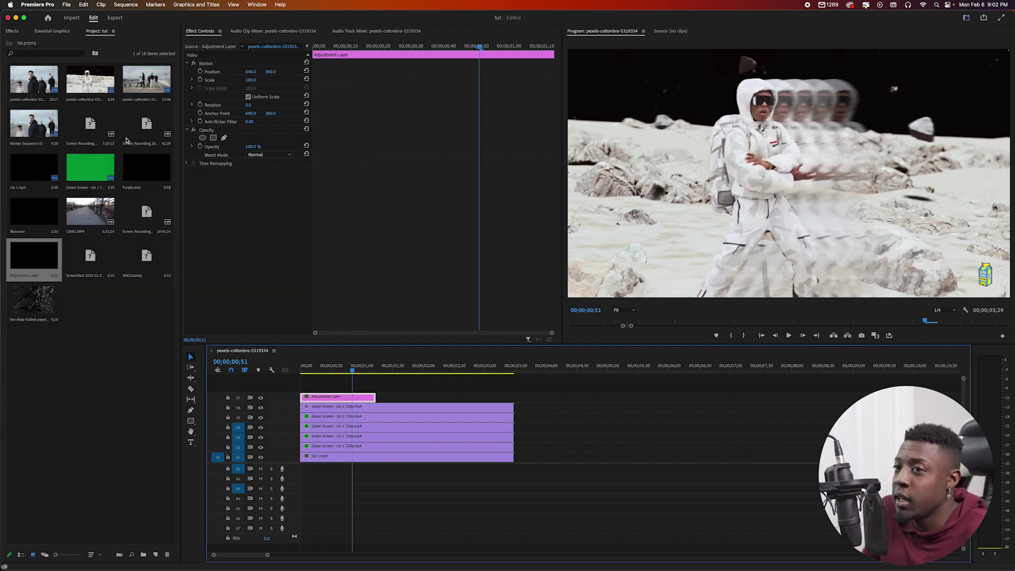
Apply the Rotation camera shake preset from the AKV Intensity FX Pack to the Adjustment Layer on V7.
left_click(15, 31)
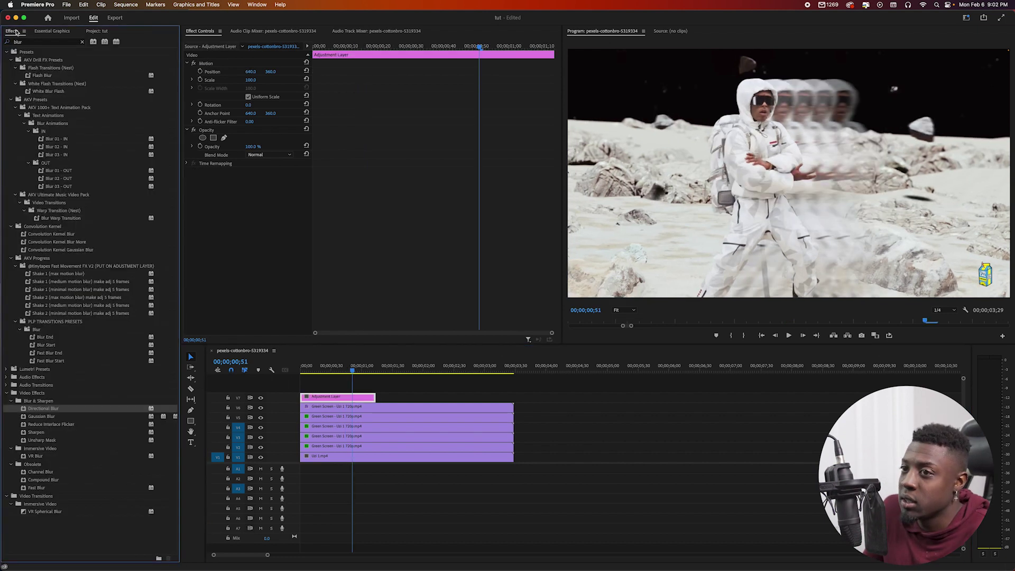
left_click(42, 44)
key("BackSpace")
key("BackSpace")
key("BackSpace")
key("BackSpace")
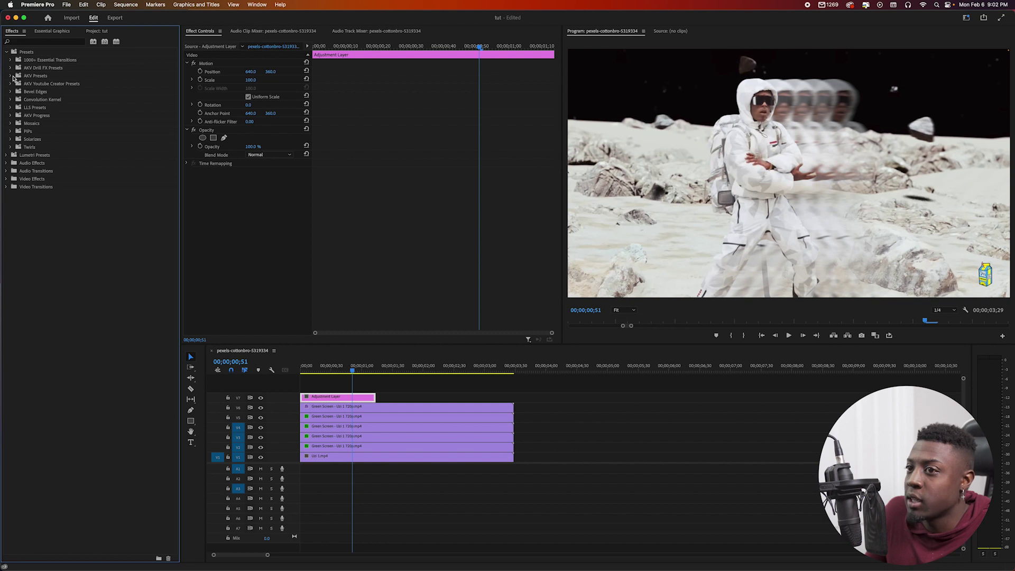
left_click(11, 75)
left_click(15, 124)
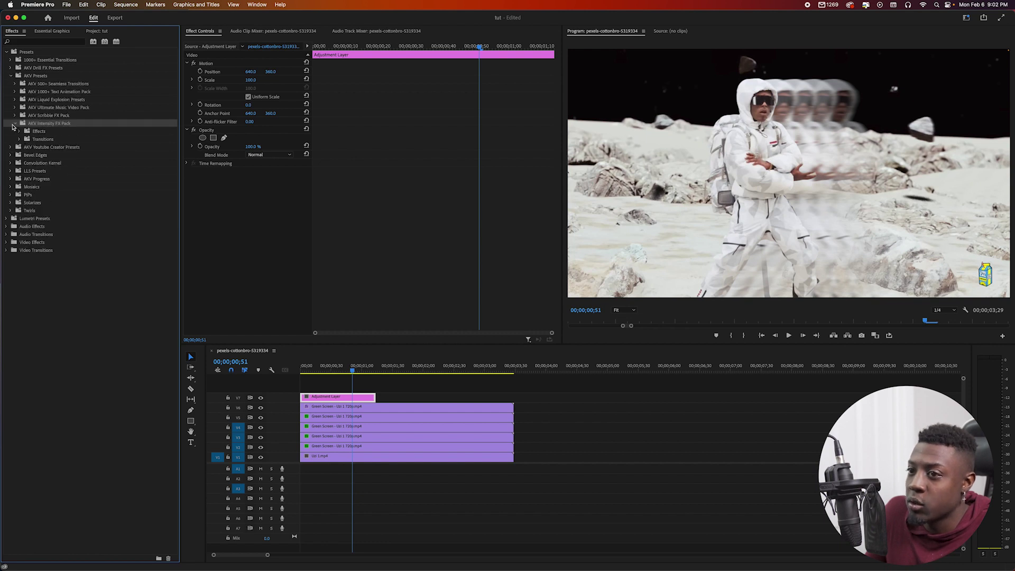
left_click(19, 131)
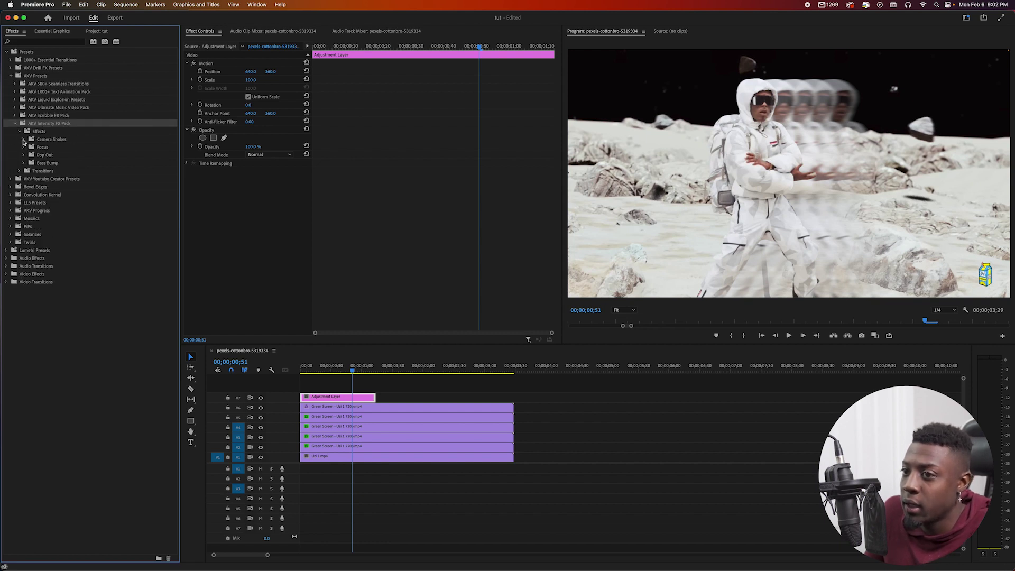
left_click(23, 139)
left_click(45, 188)
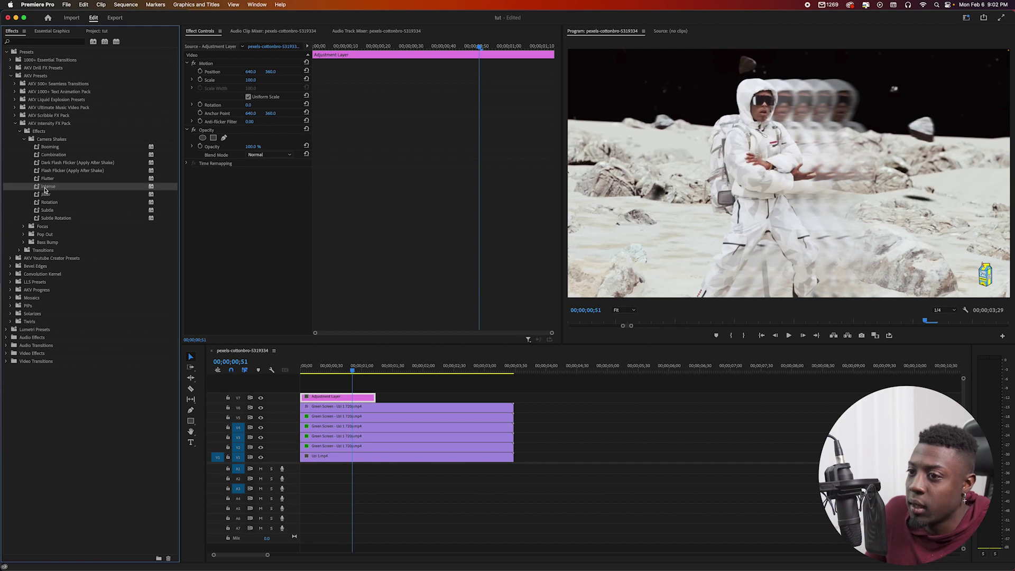
left_click_drag(49, 203, 338, 396)
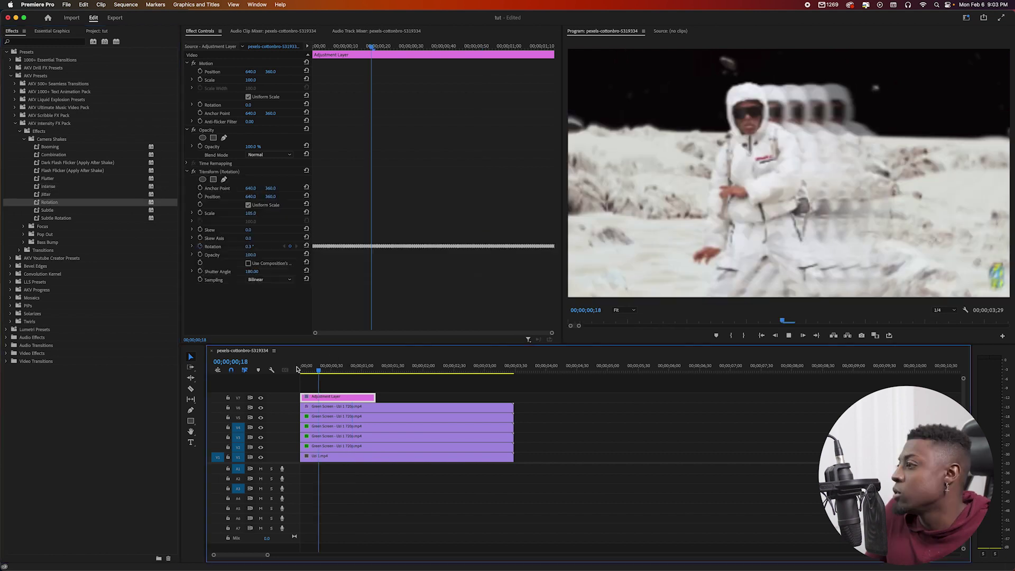
Play back the sequence from the start to review the camera shake over the clones.
key("space")
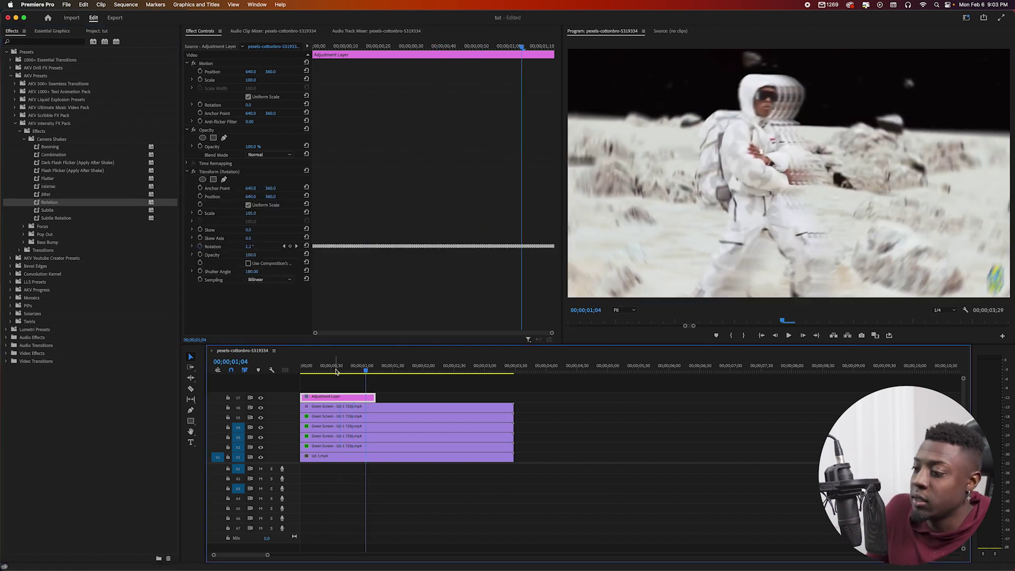
left_click_drag(337, 370, 290, 373)
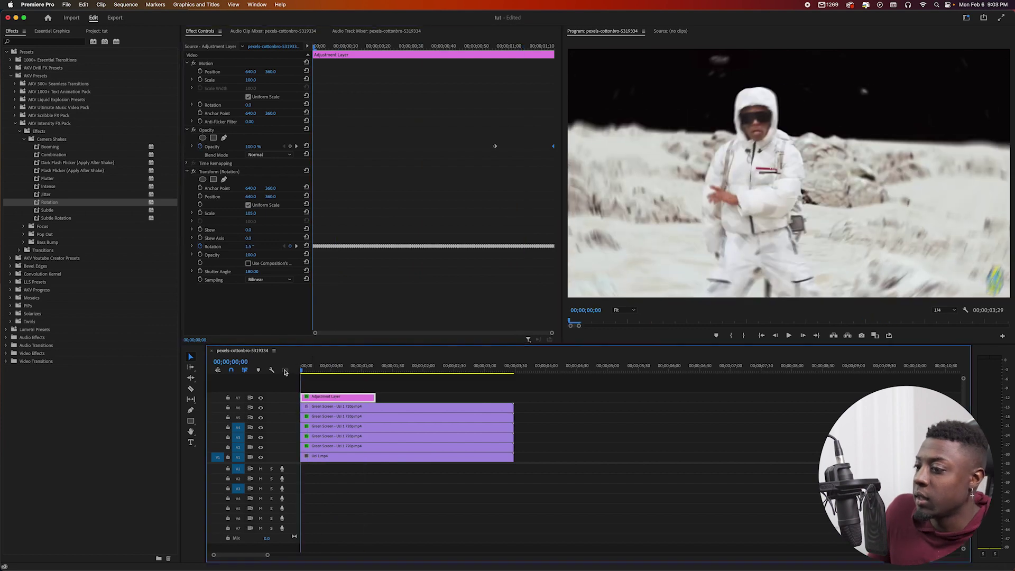
key("space")
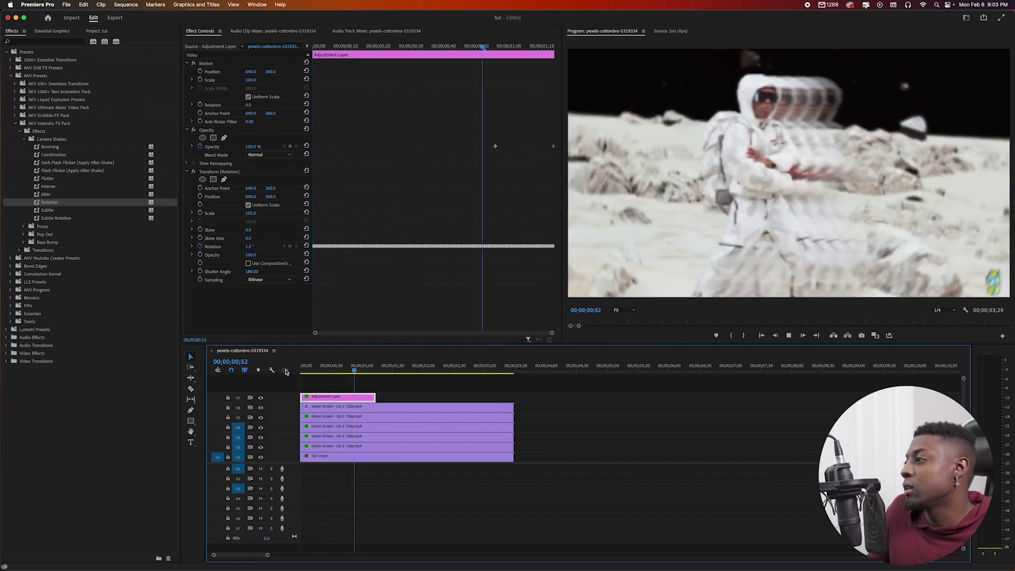